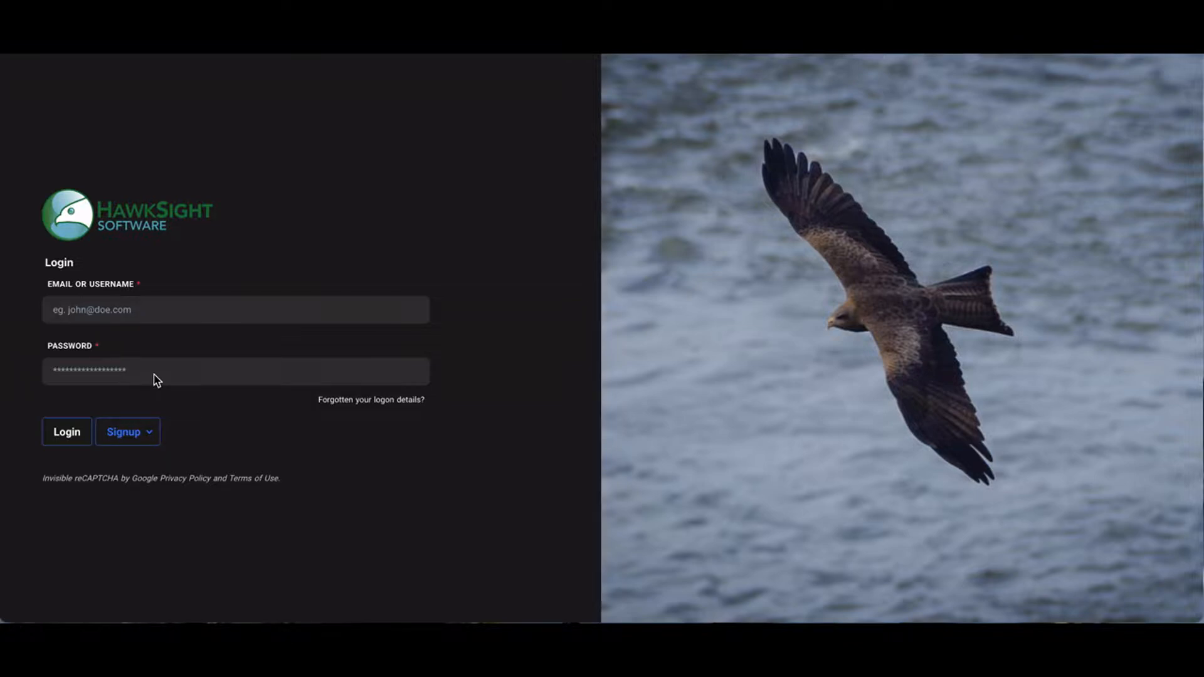
- Log in with the saved training account, filling in its username and password
click(63, 373)
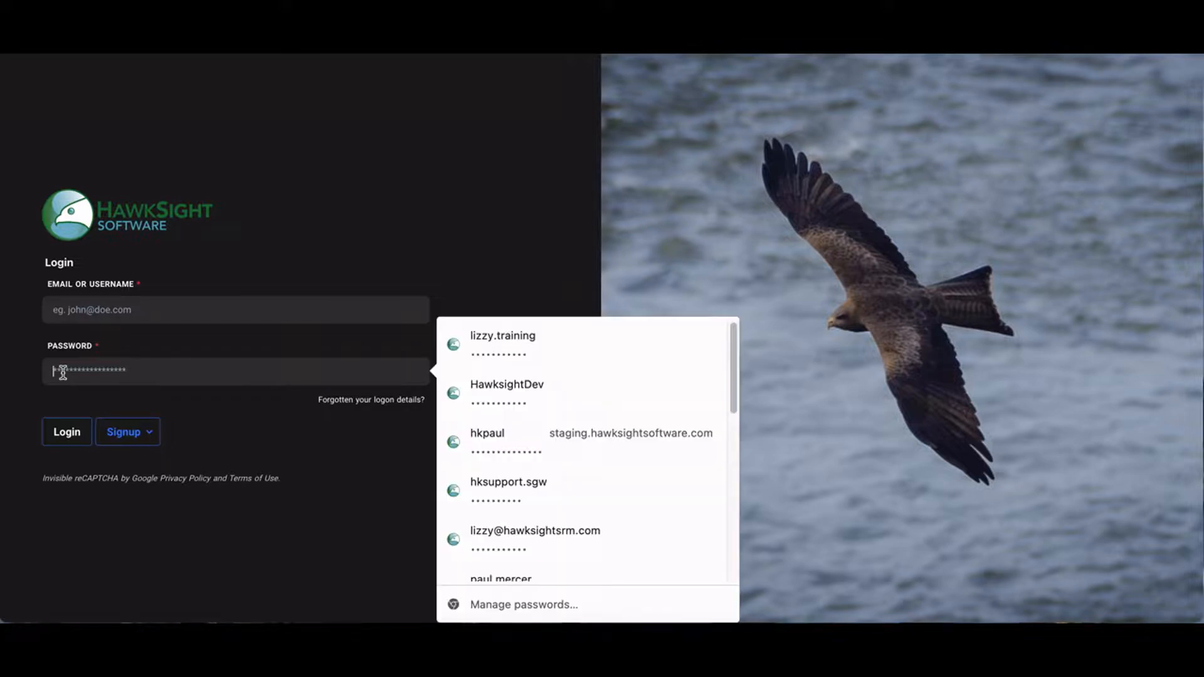
click(487, 349)
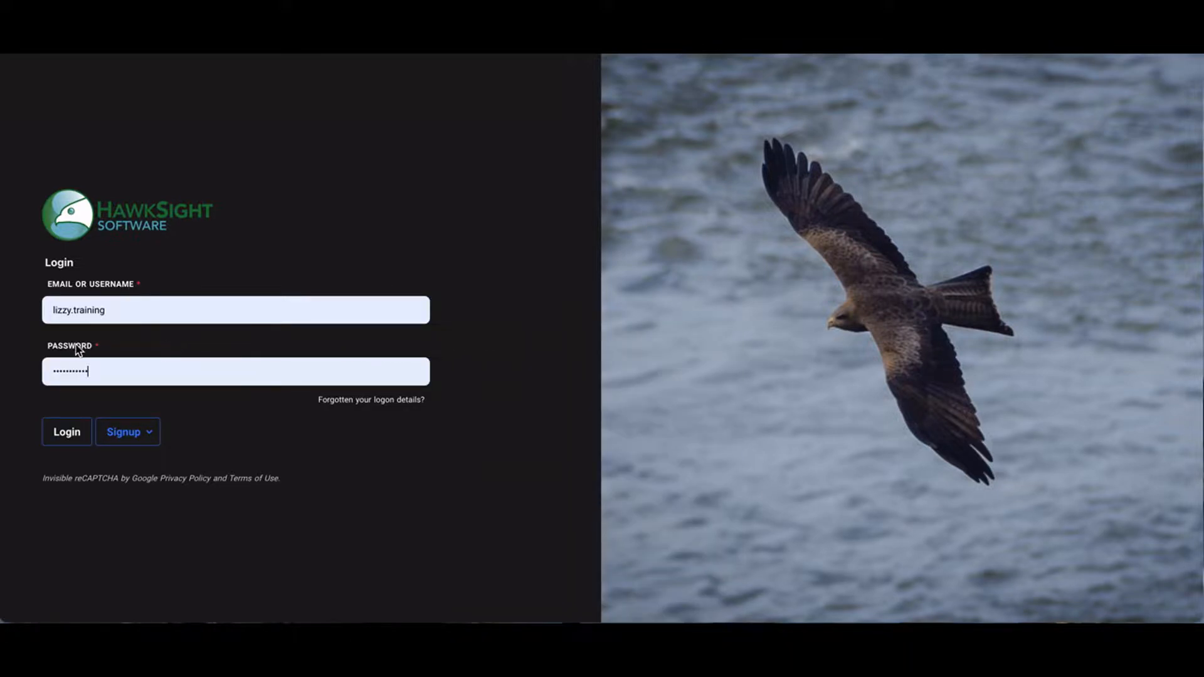
click(69, 433)
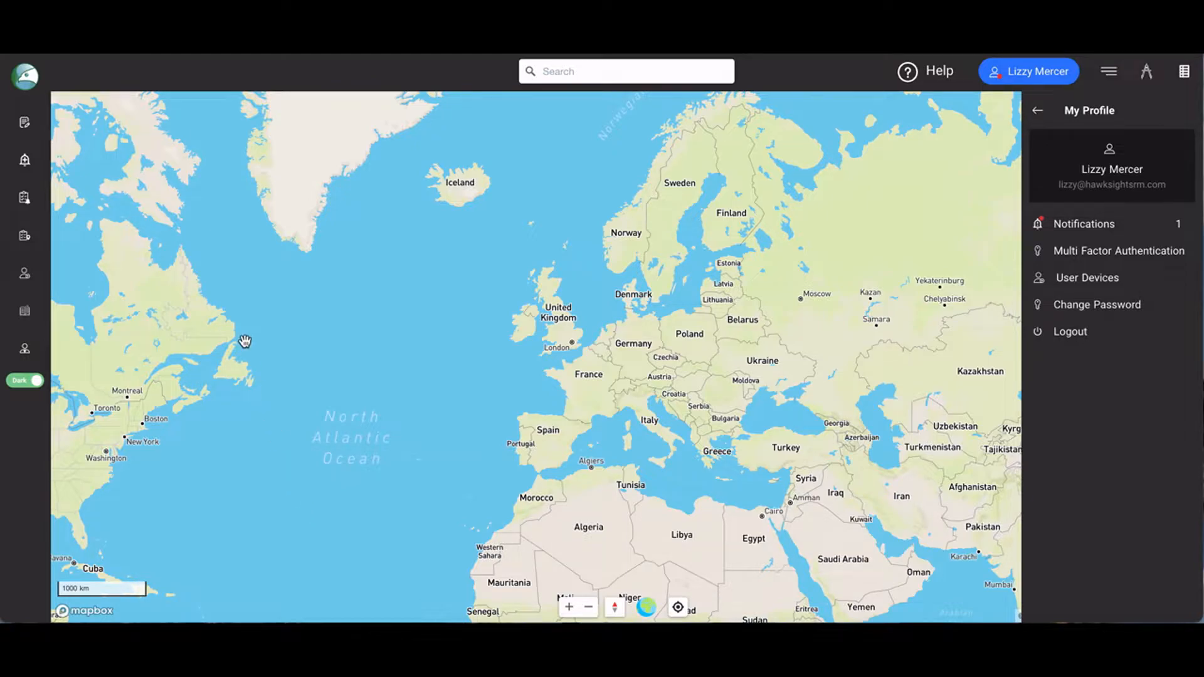
- Open the Threat Master Database from the masters and start adding a new threat
click(25, 312)
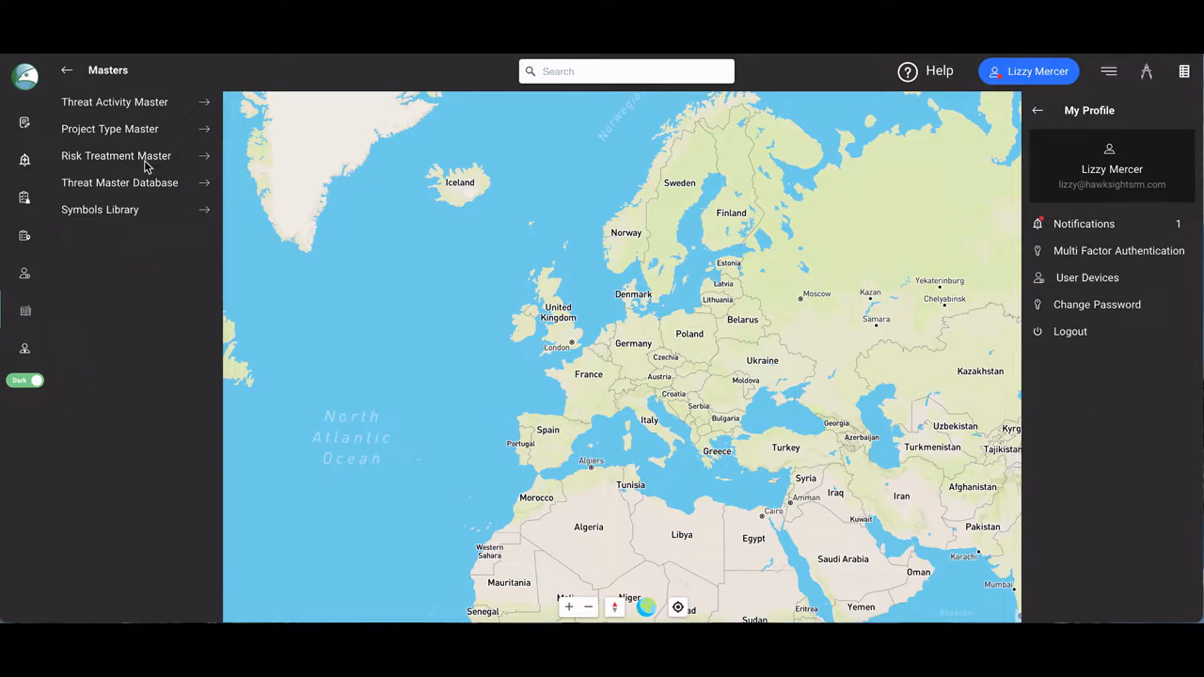
click(209, 184)
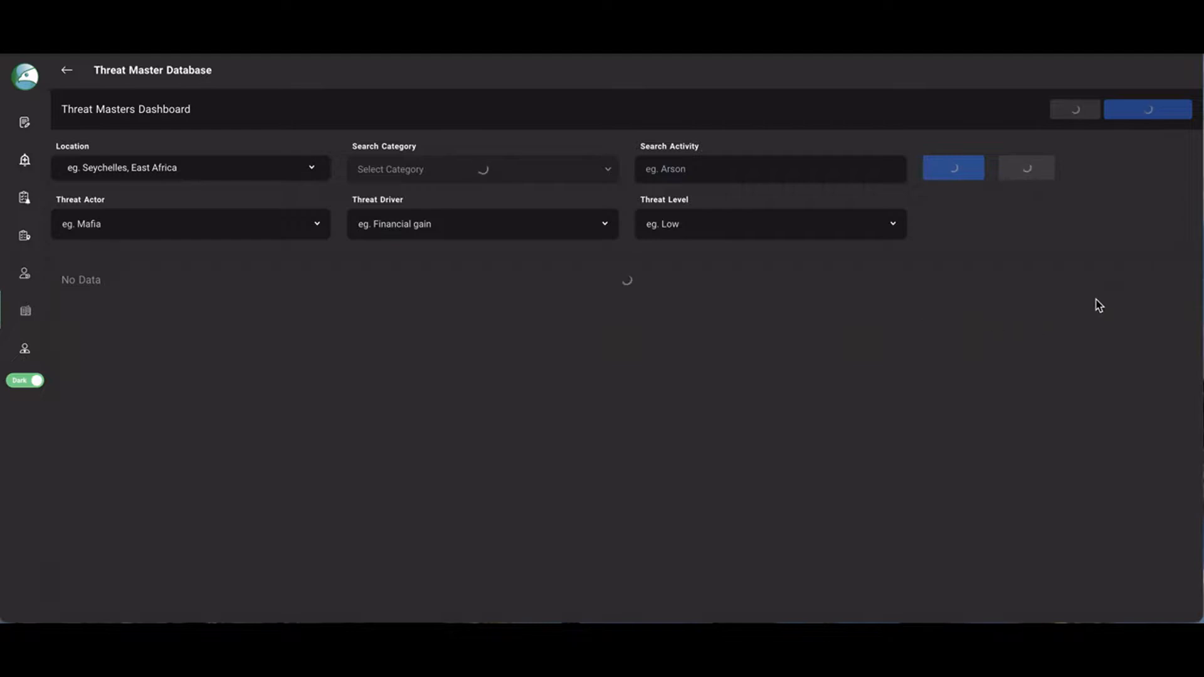
click(1137, 114)
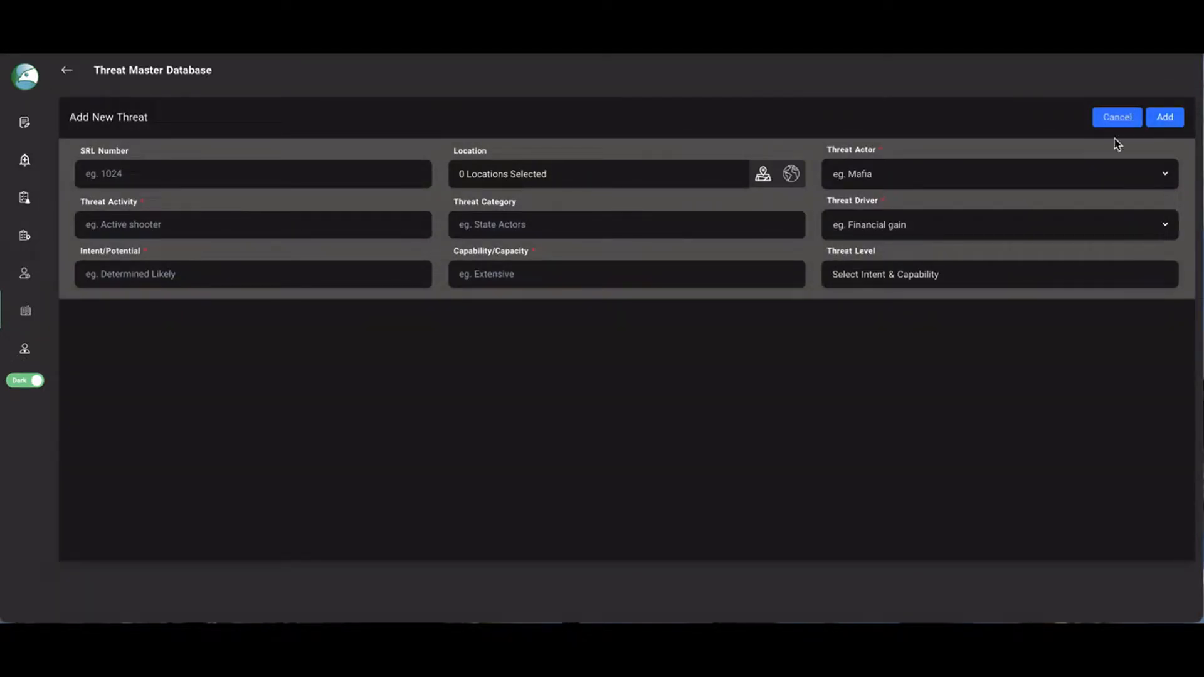
- Create a new threat activity called Theft for the new threat and assign it to the Criminal threat category
click(119, 223)
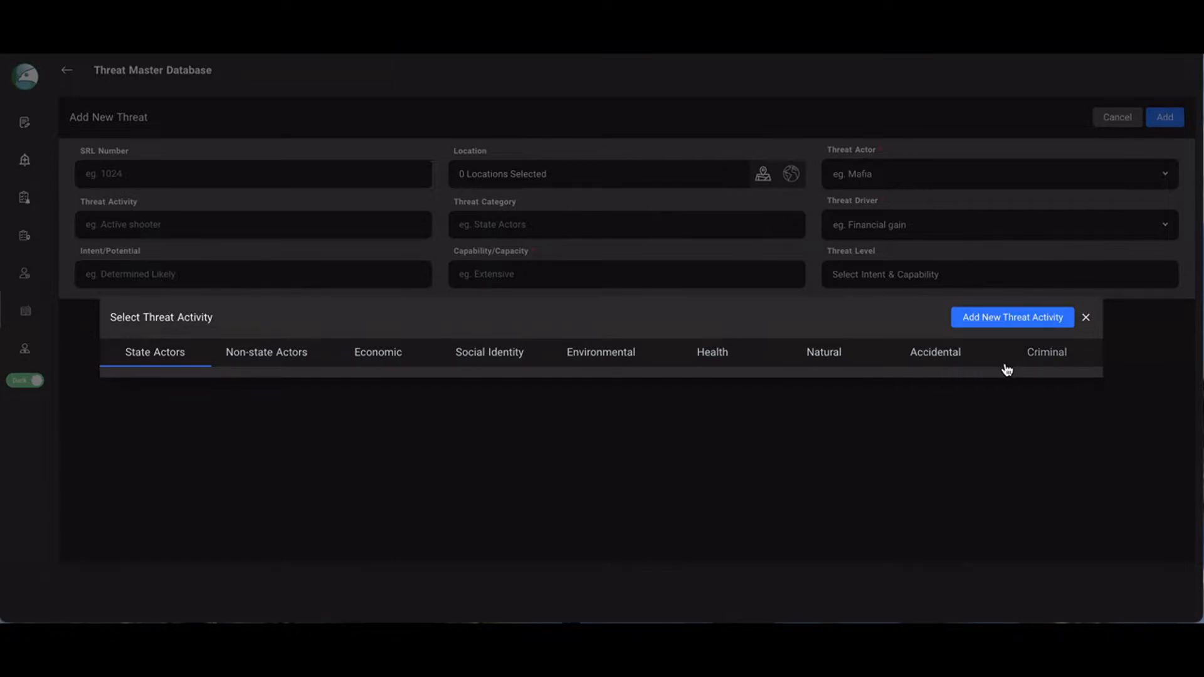
click(1006, 324)
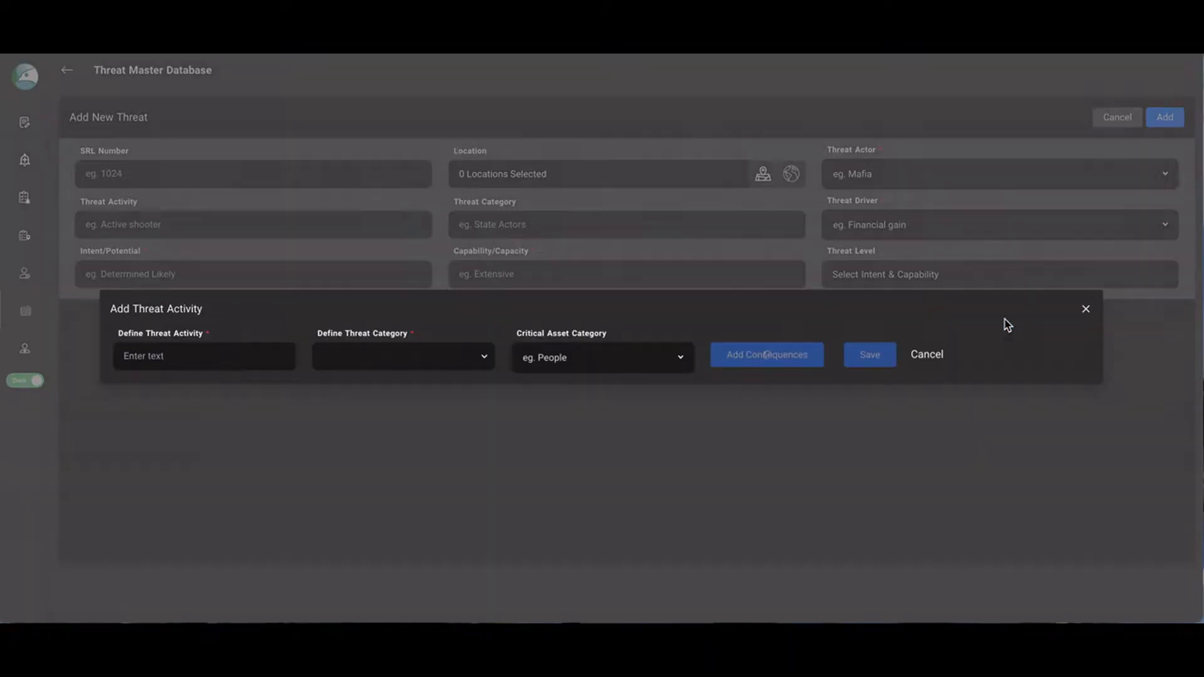
click(126, 357)
text(Theft)
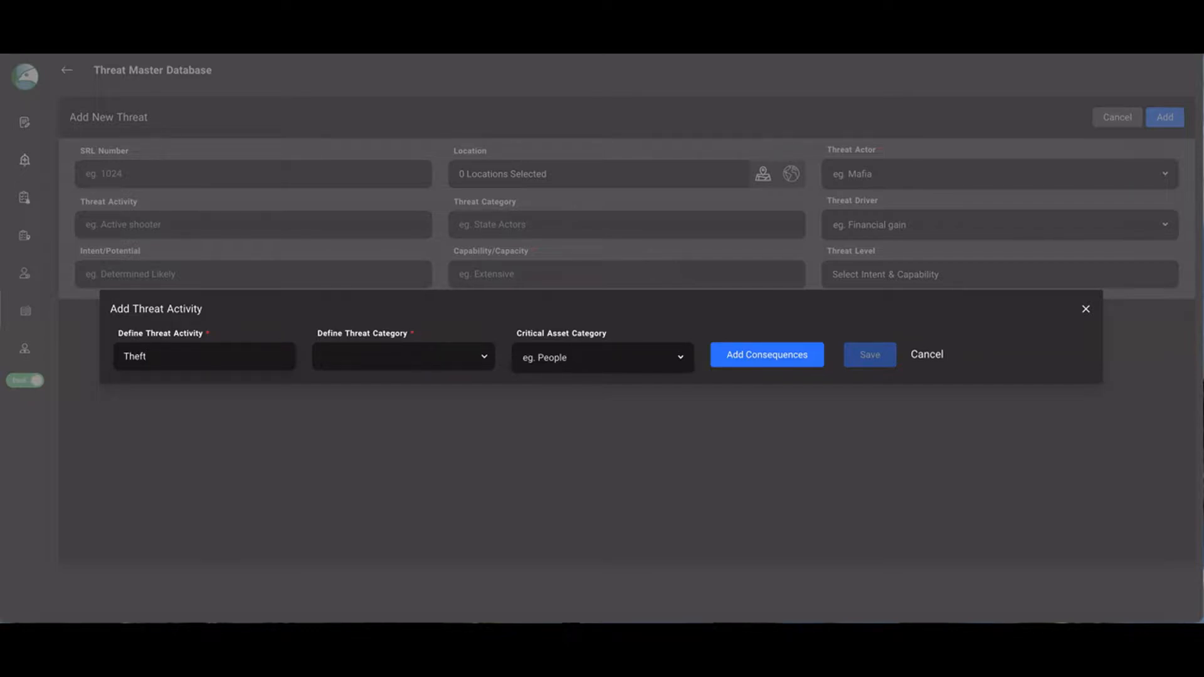
click(367, 366)
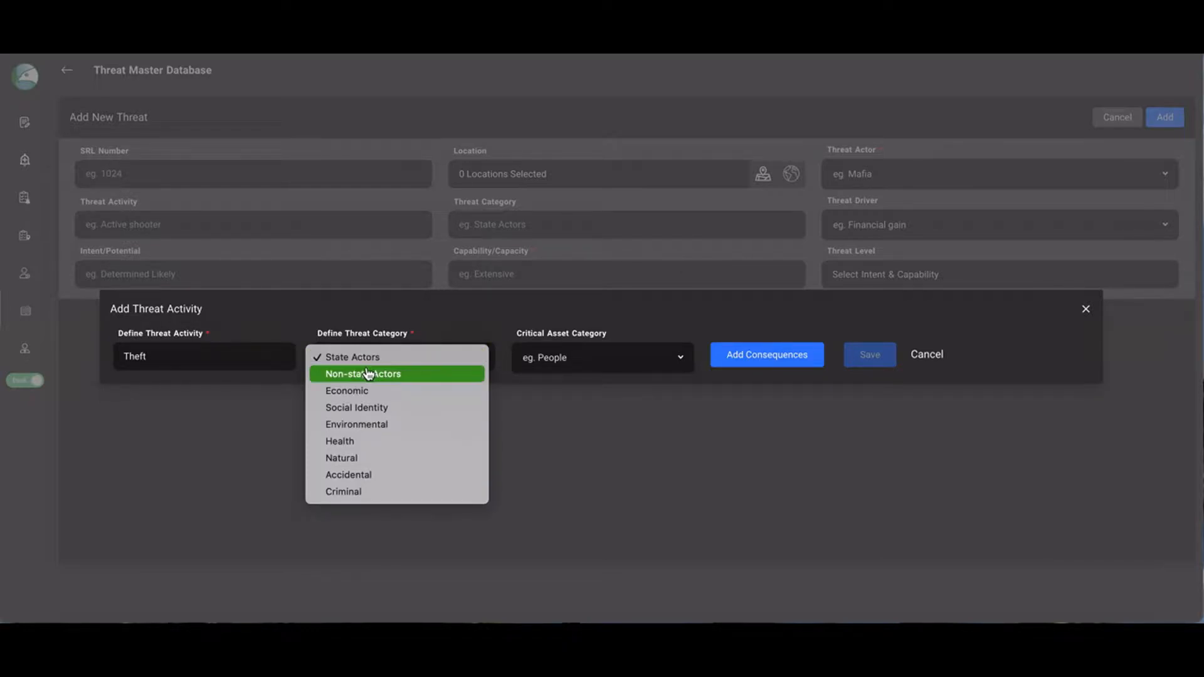
click(376, 492)
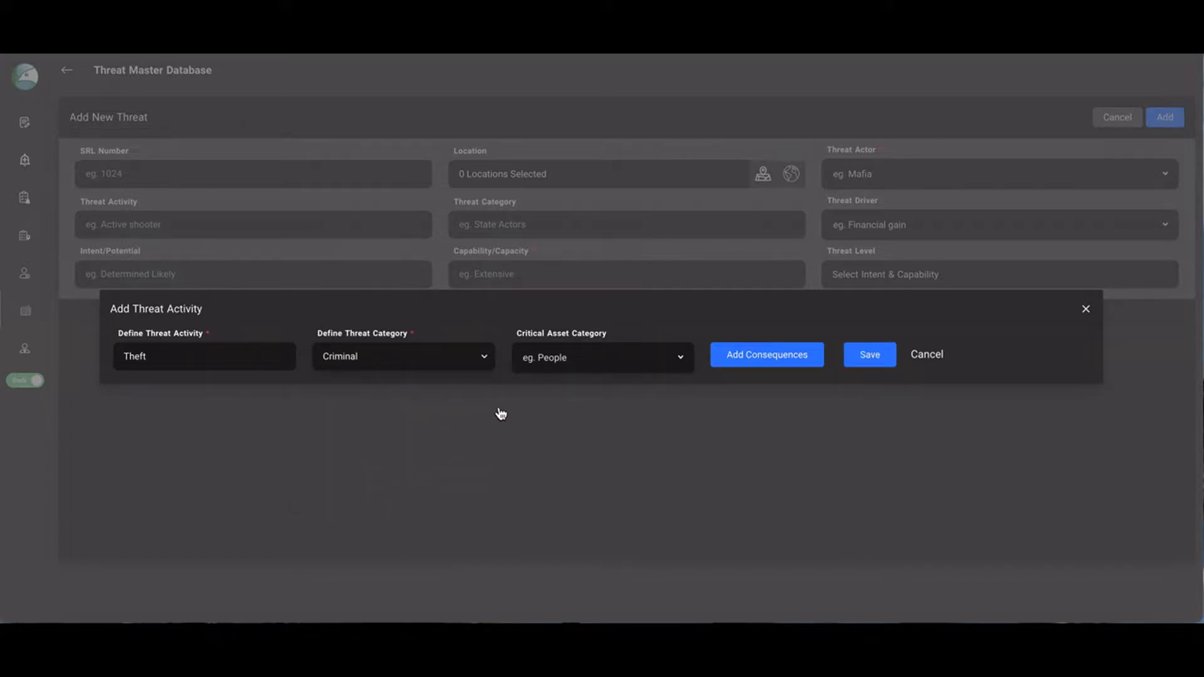
- Set the Theft activity's critical asset categories to Physical, Information and ICT
click(601, 367)
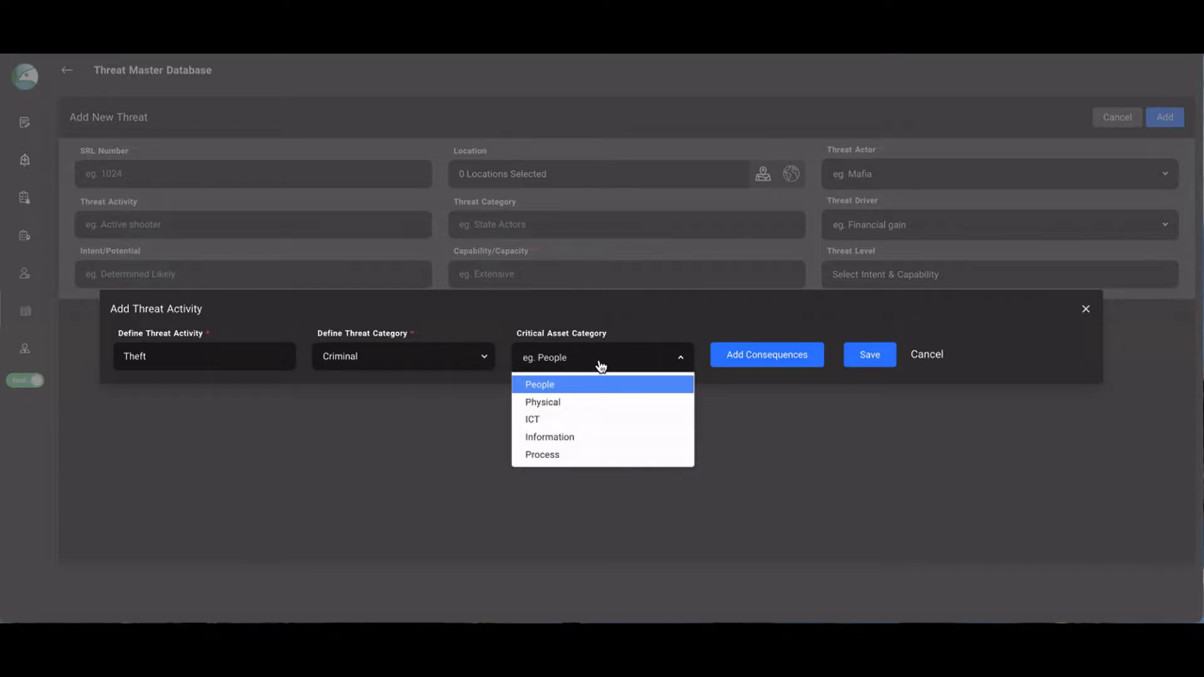
click(601, 405)
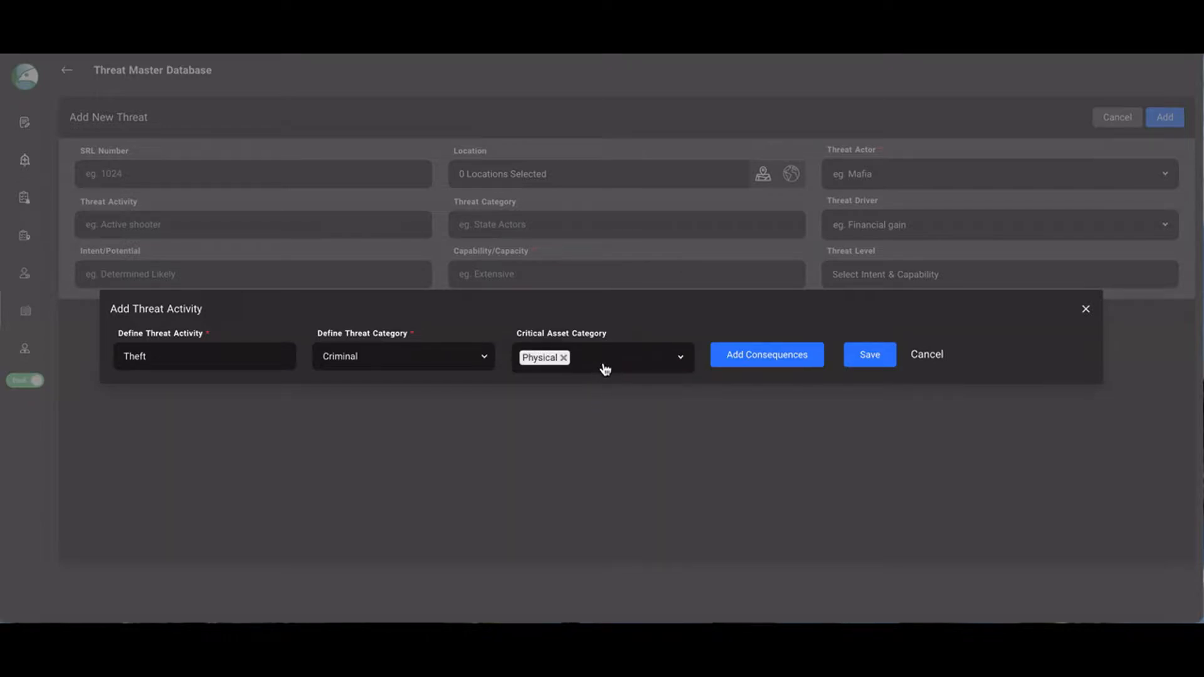
click(604, 370)
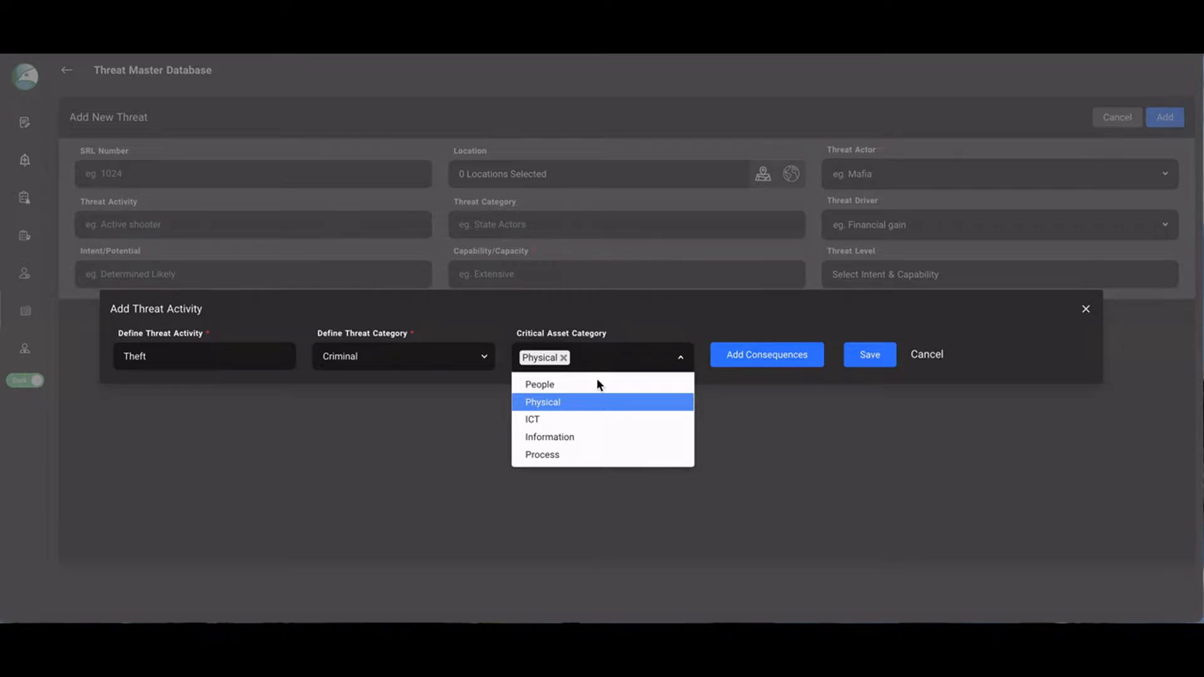
click(589, 437)
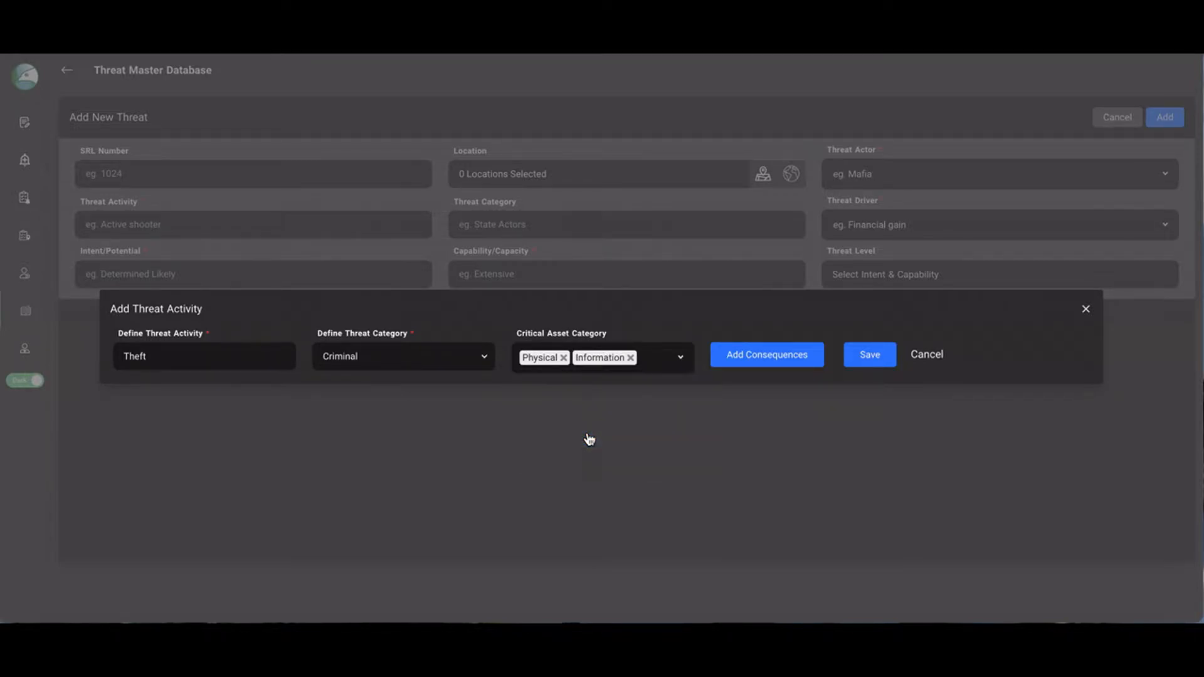
click(654, 367)
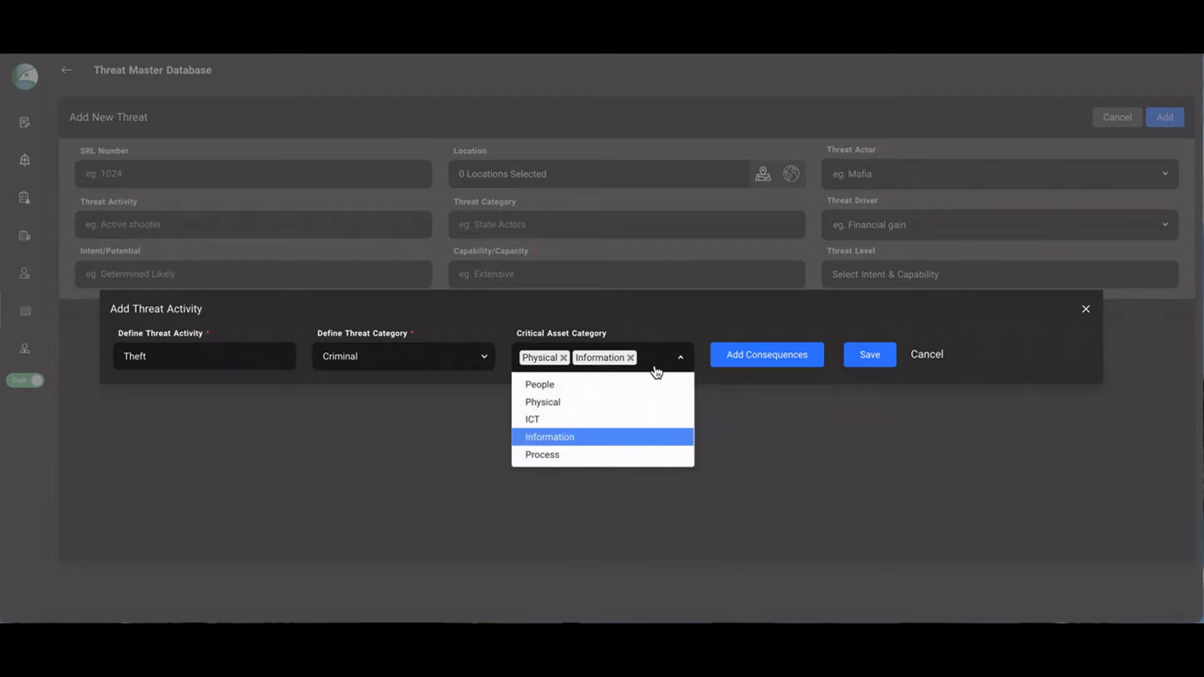
click(641, 423)
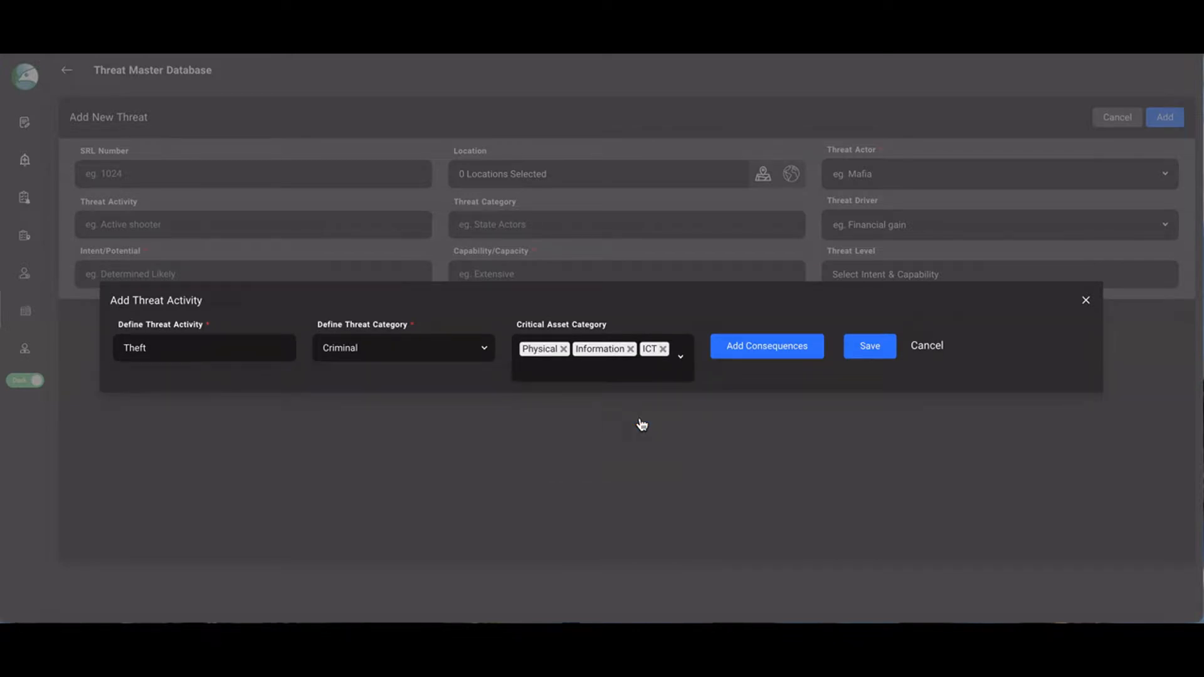
- In the activity's consequences, rate financial loss Major, physical injury Minimal, process Minor and resource/assets Moderate
click(772, 351)
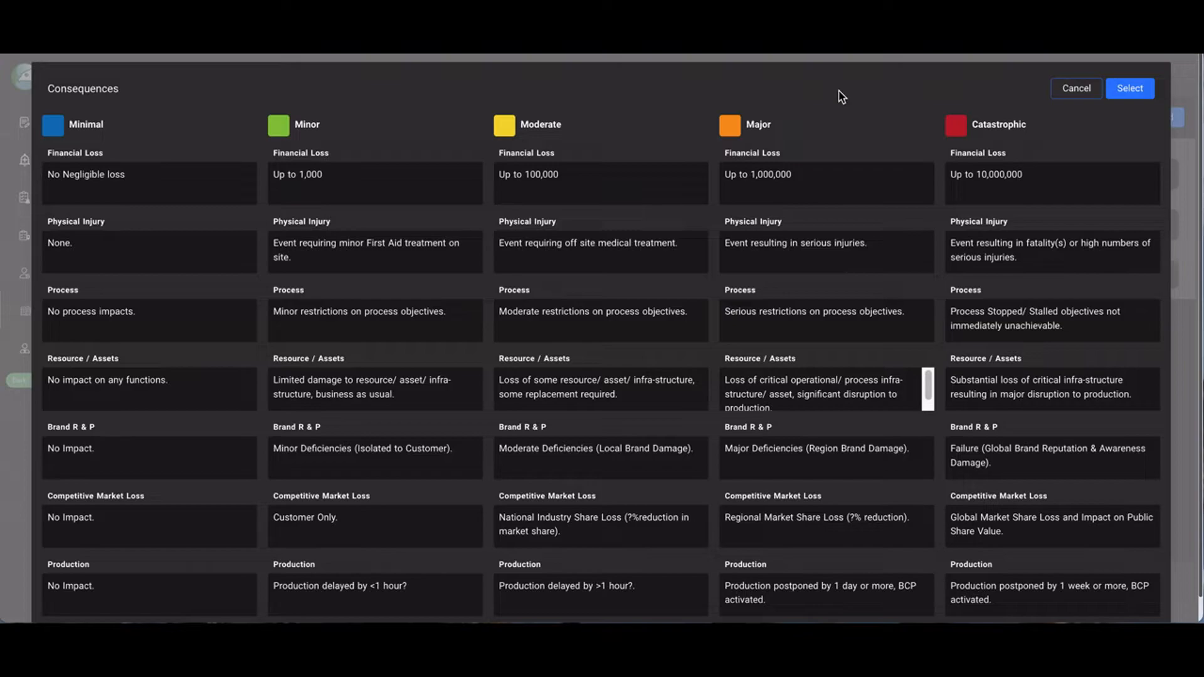
click(811, 183)
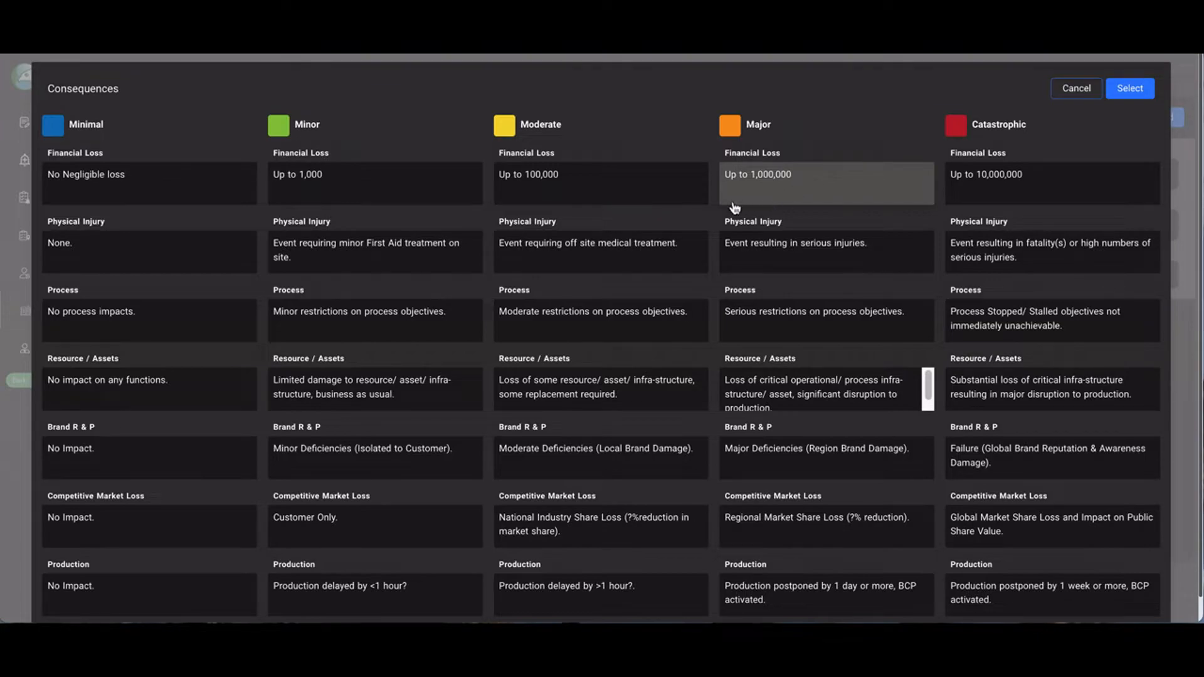
click(160, 259)
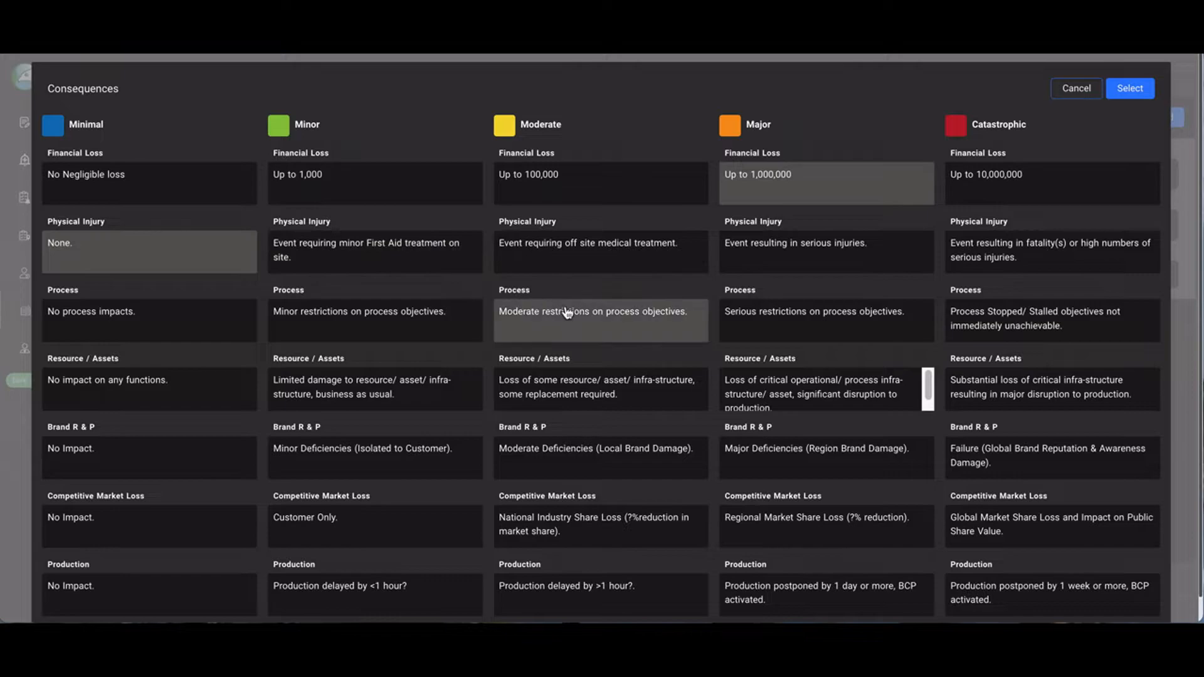
click(416, 325)
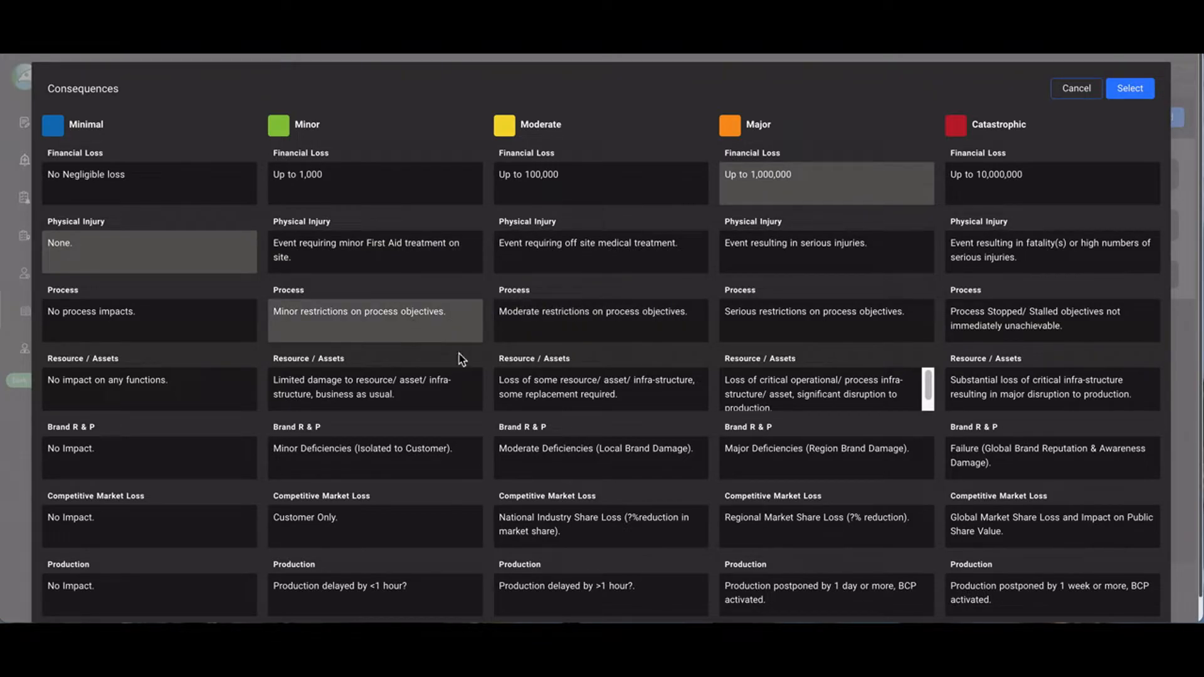
click(572, 391)
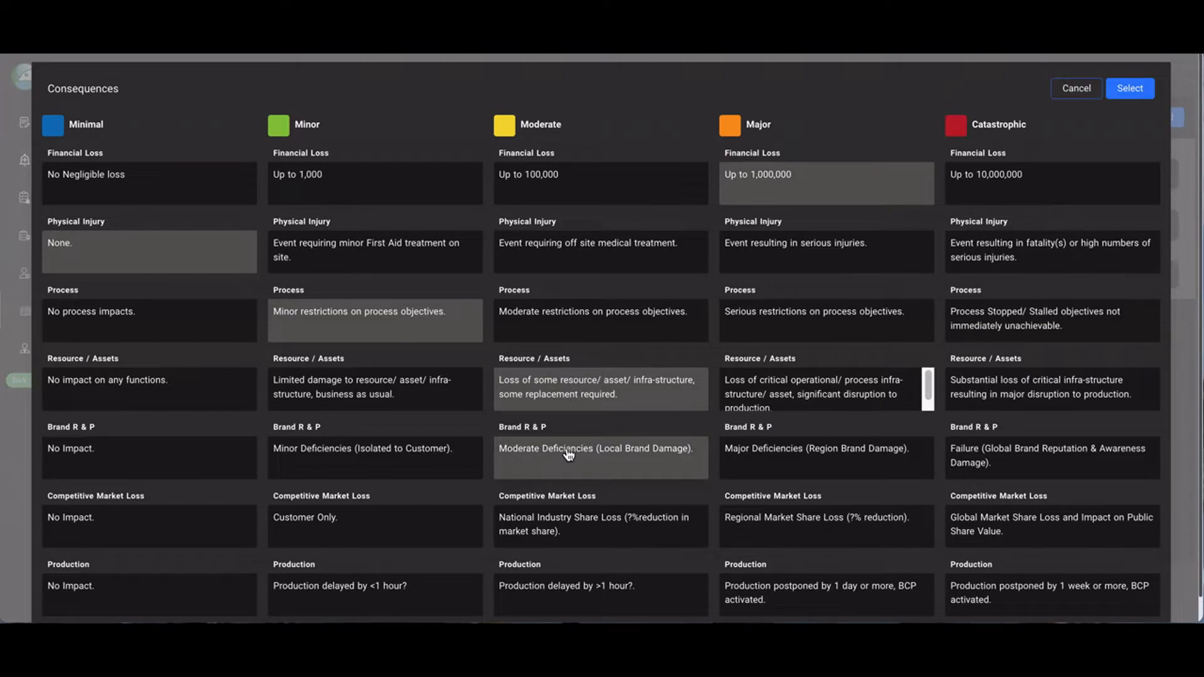
- Rate brand R & P Major, competitive market loss Moderate and production Minimal, accept the consequences and save the Theft activity
click(784, 454)
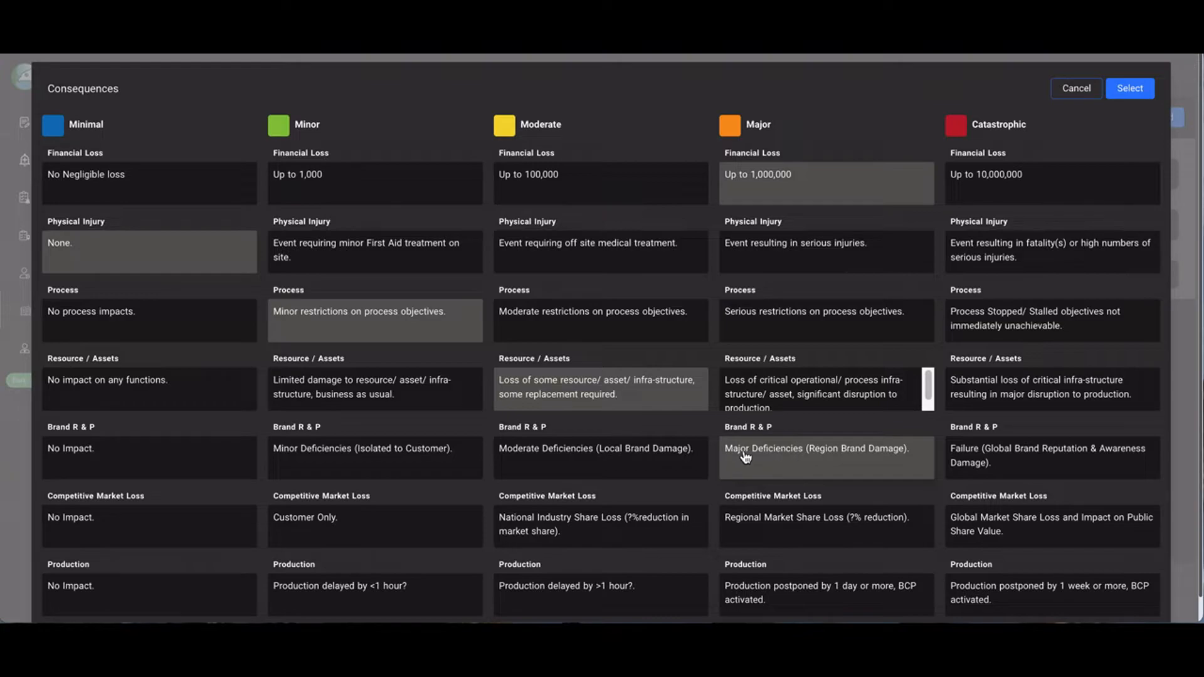
click(571, 533)
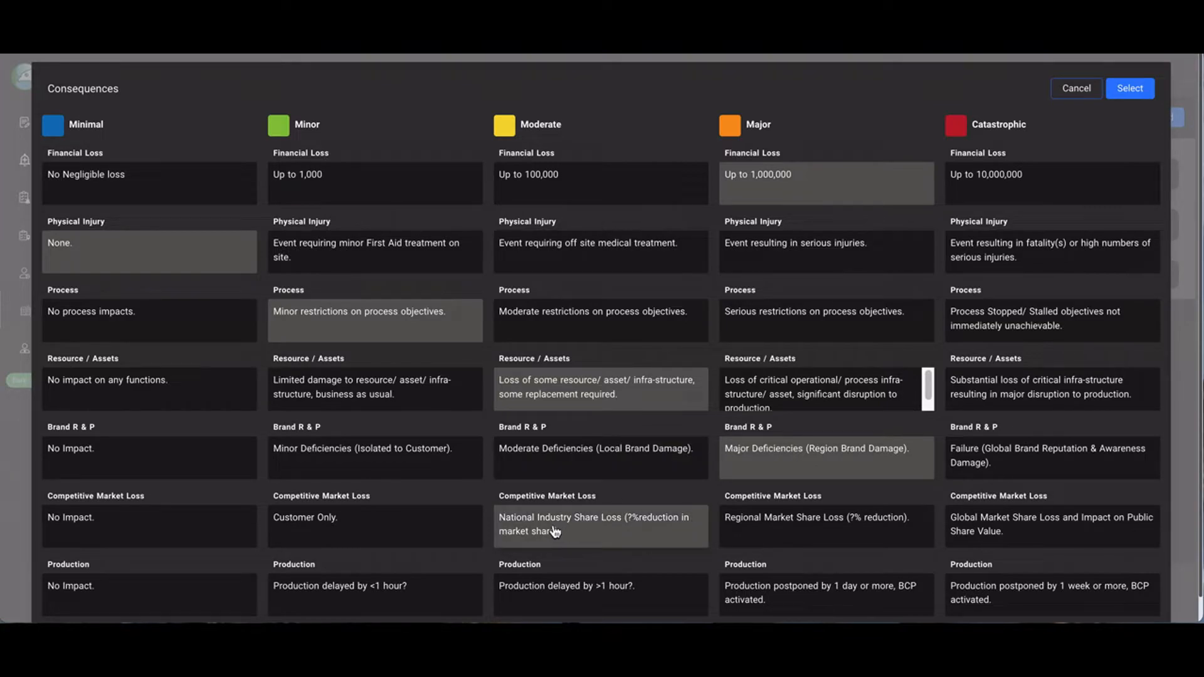
click(155, 595)
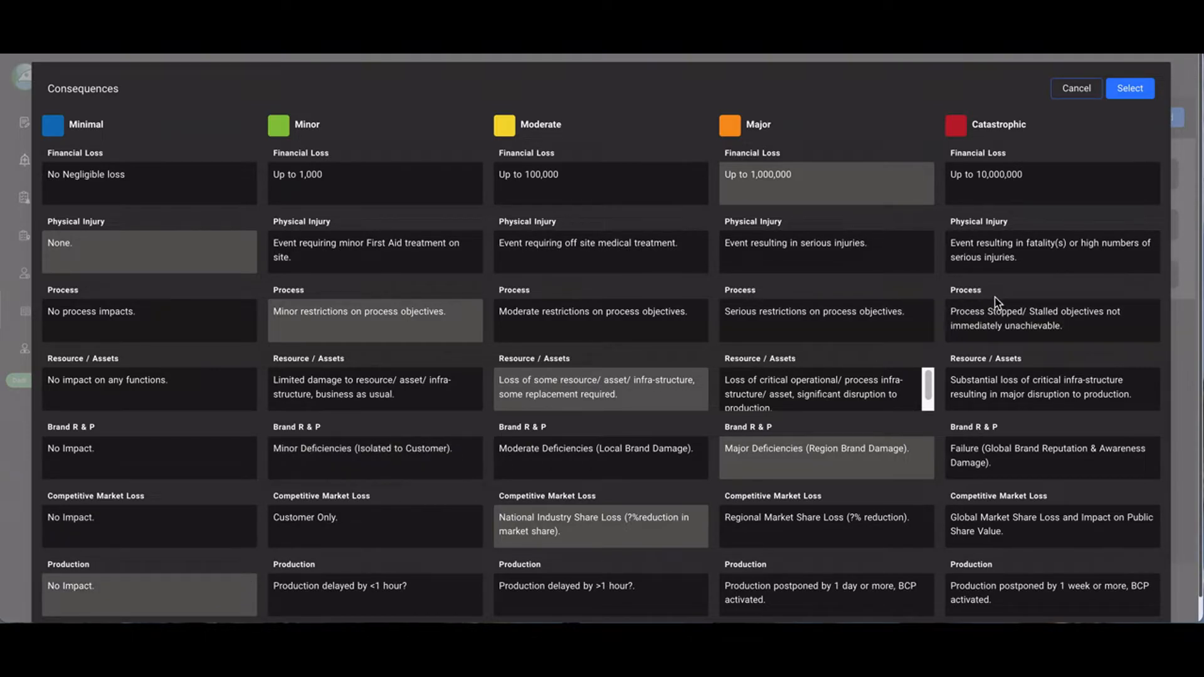
click(1127, 91)
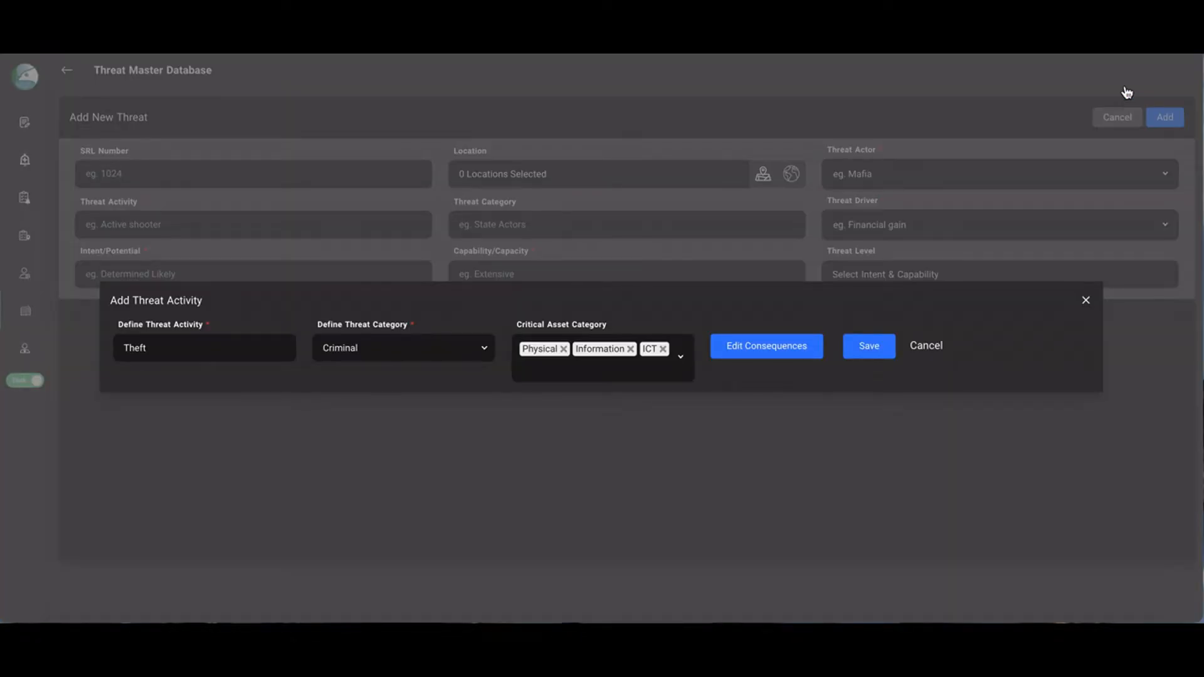
click(871, 347)
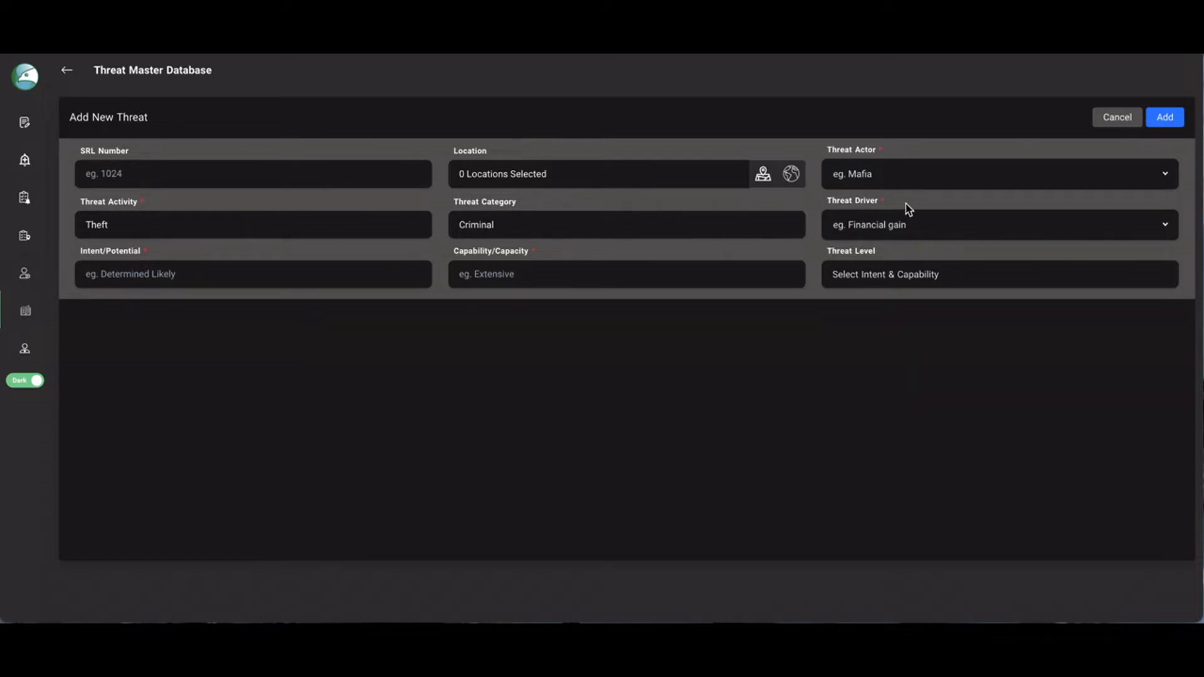
- Add Employees and Contractors as the threat actors of the new Theft threat
click(915, 175)
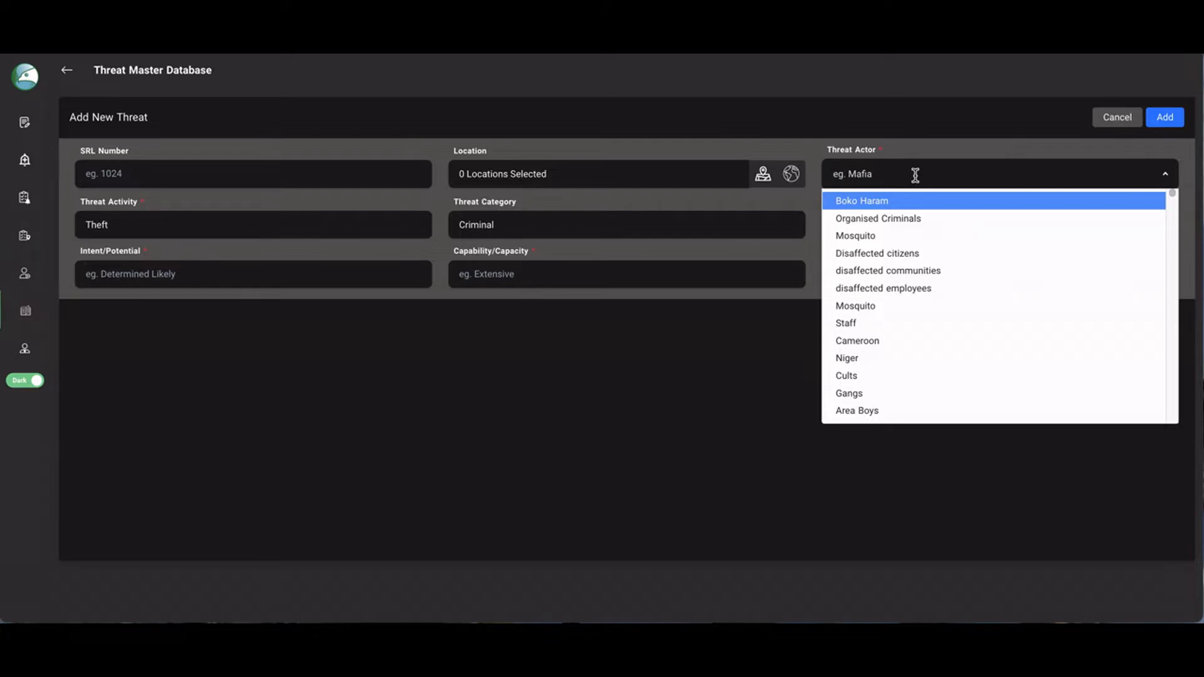
text(Empl)
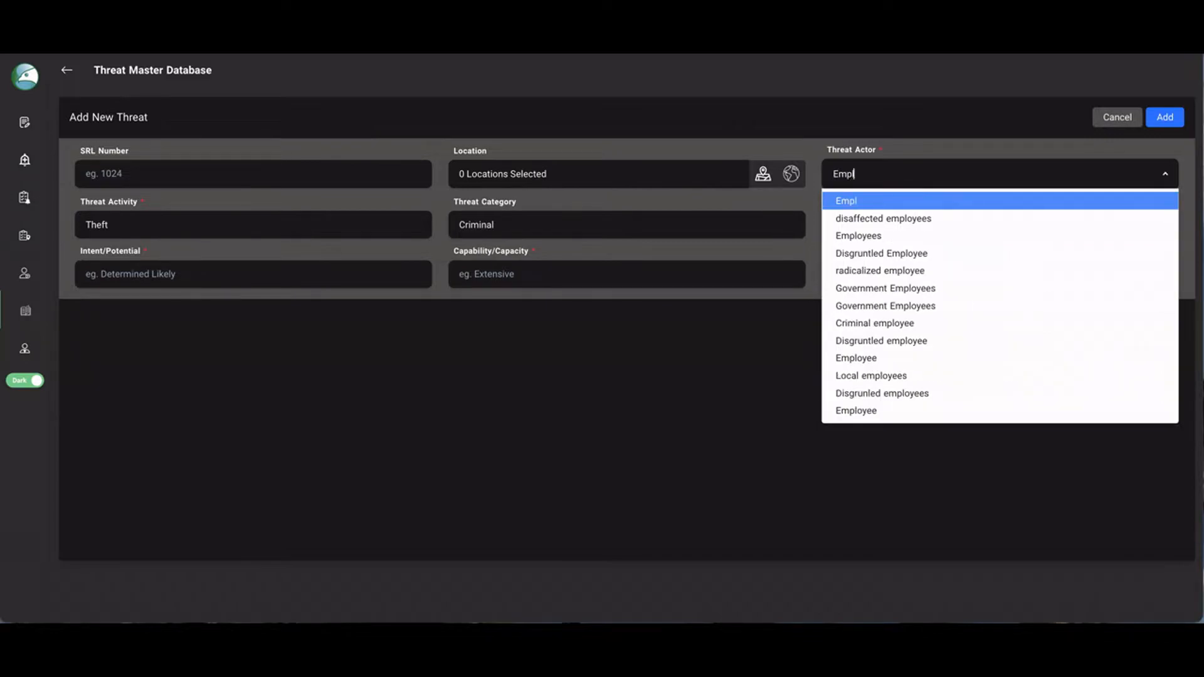
text(oyees)
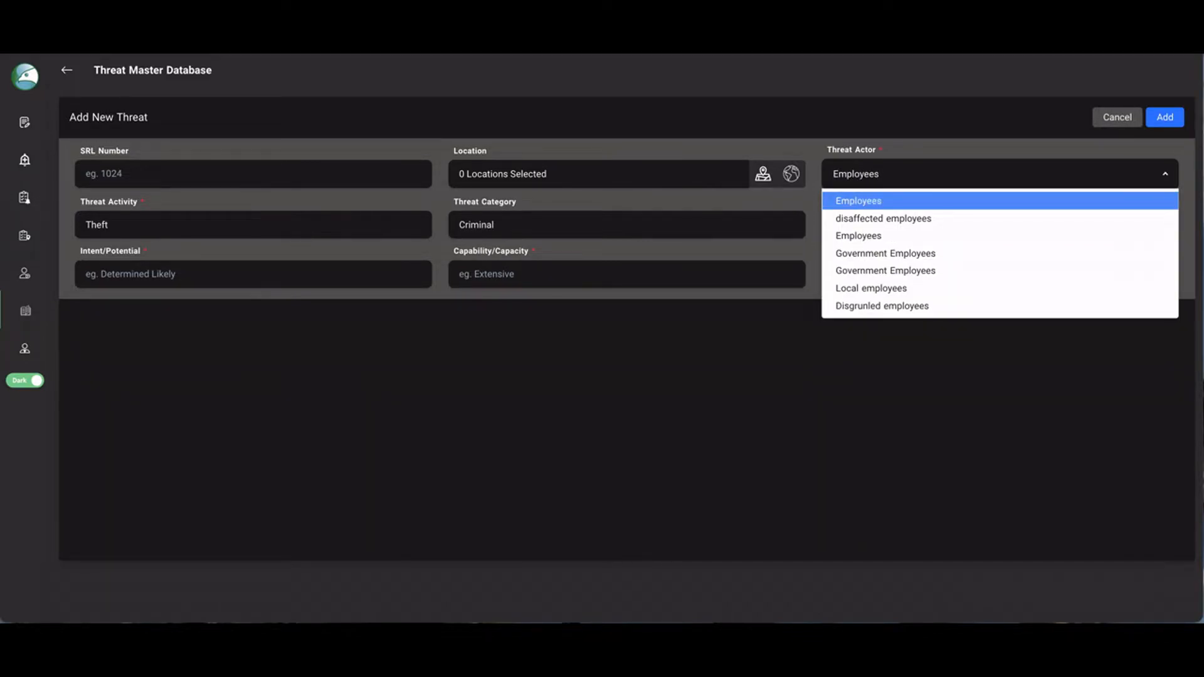
click(915, 202)
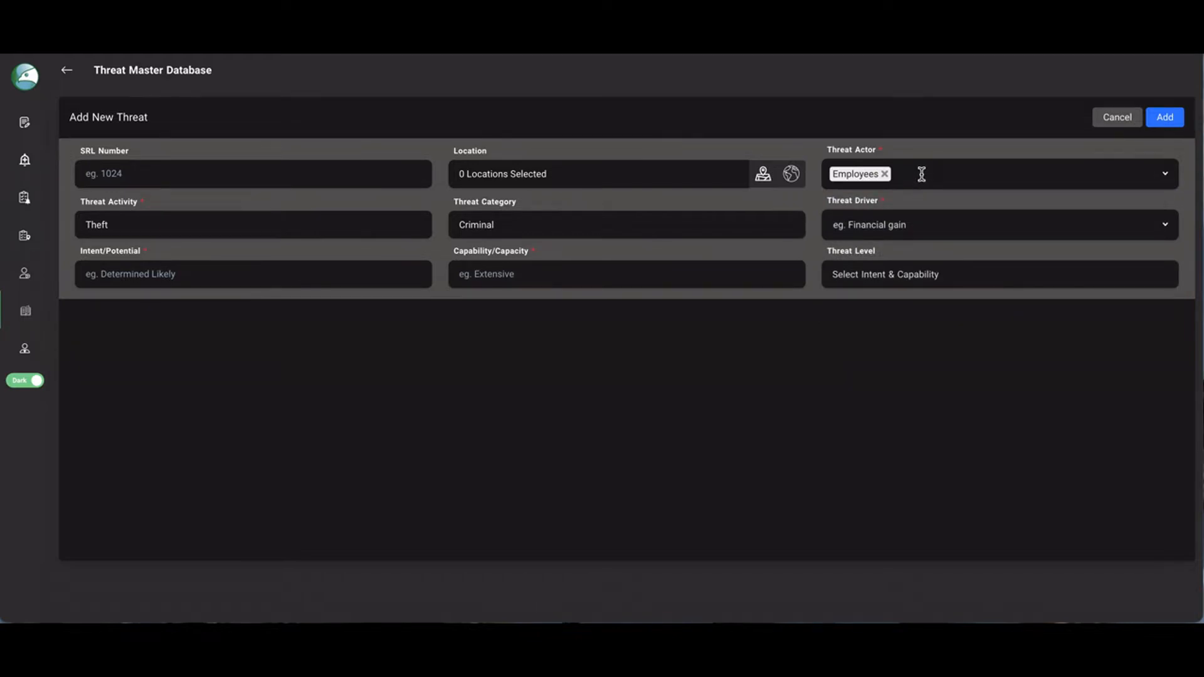
click(921, 174)
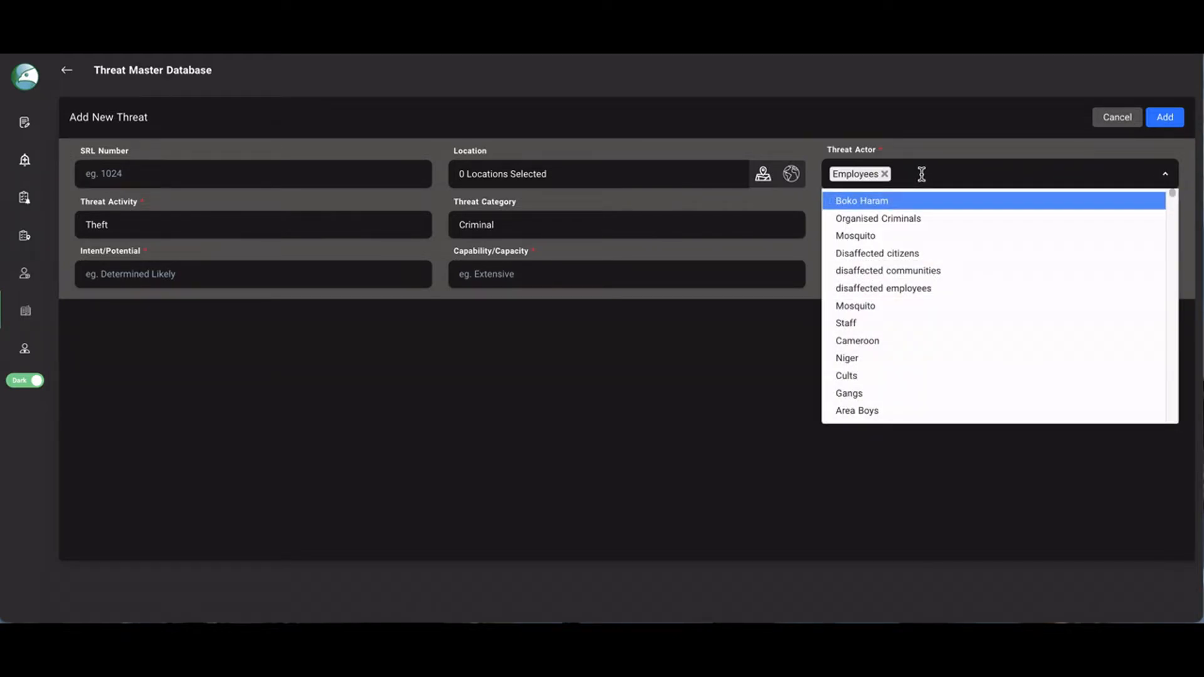
text(Co)
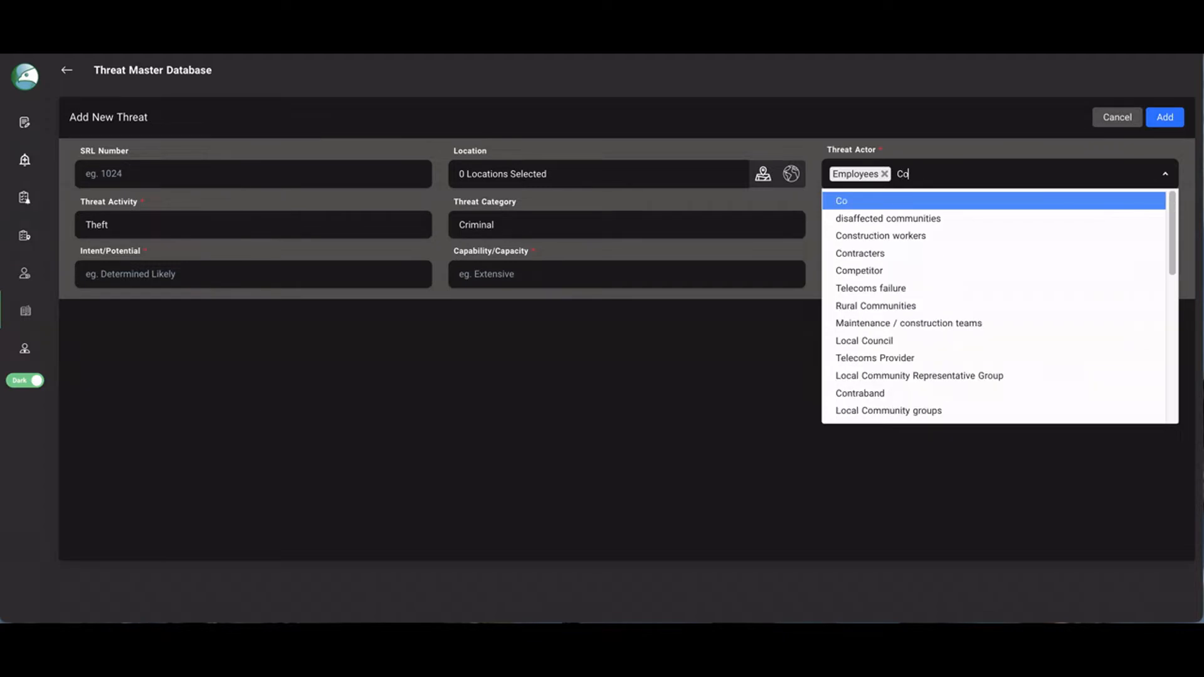
text(ntractors)
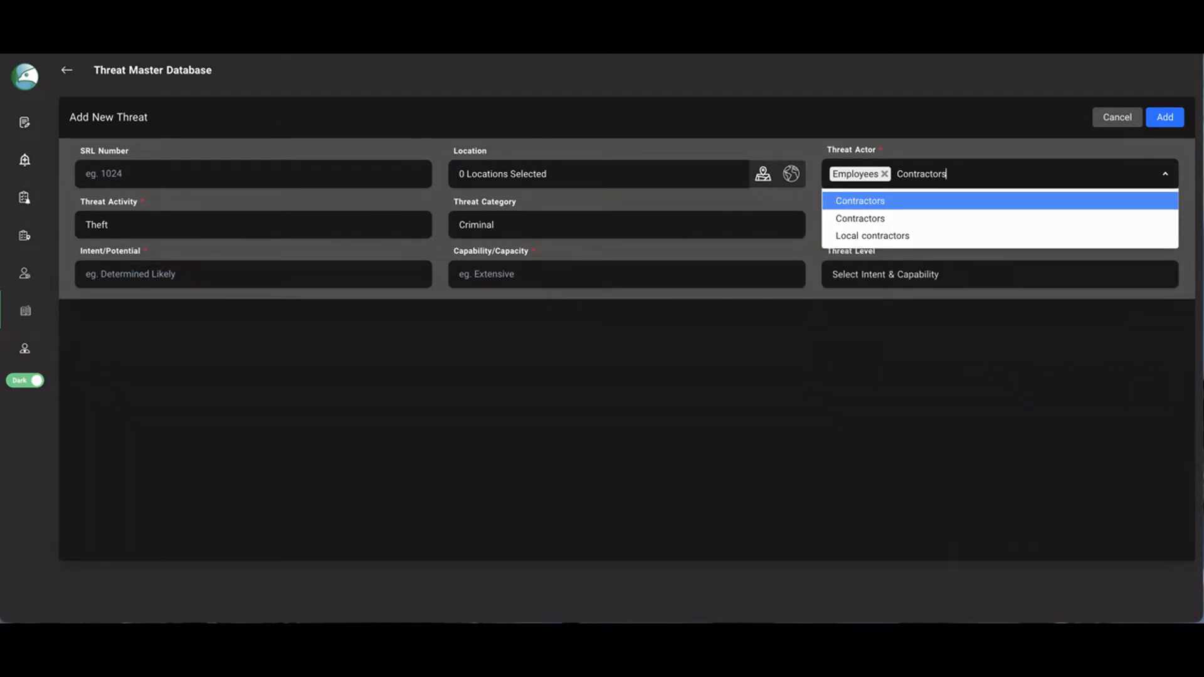
click(914, 200)
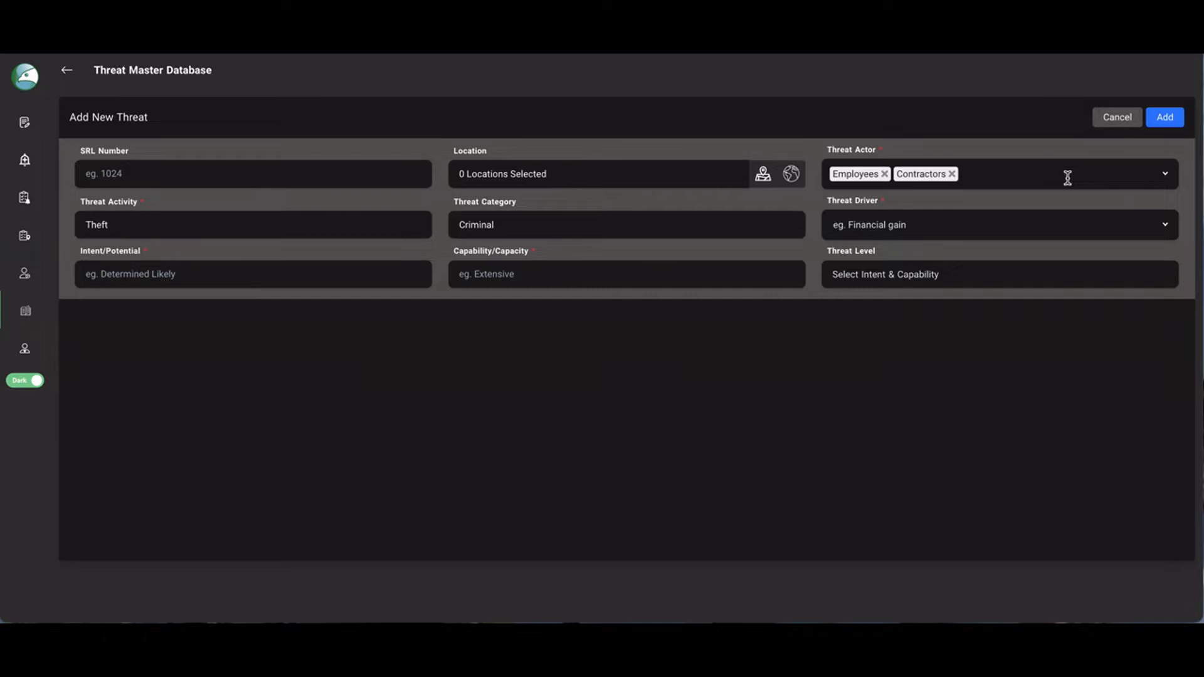
- Set the threat driver of the new Theft threat to the existing entry "Disgrunteld Employees"
click(858, 225)
text(D)
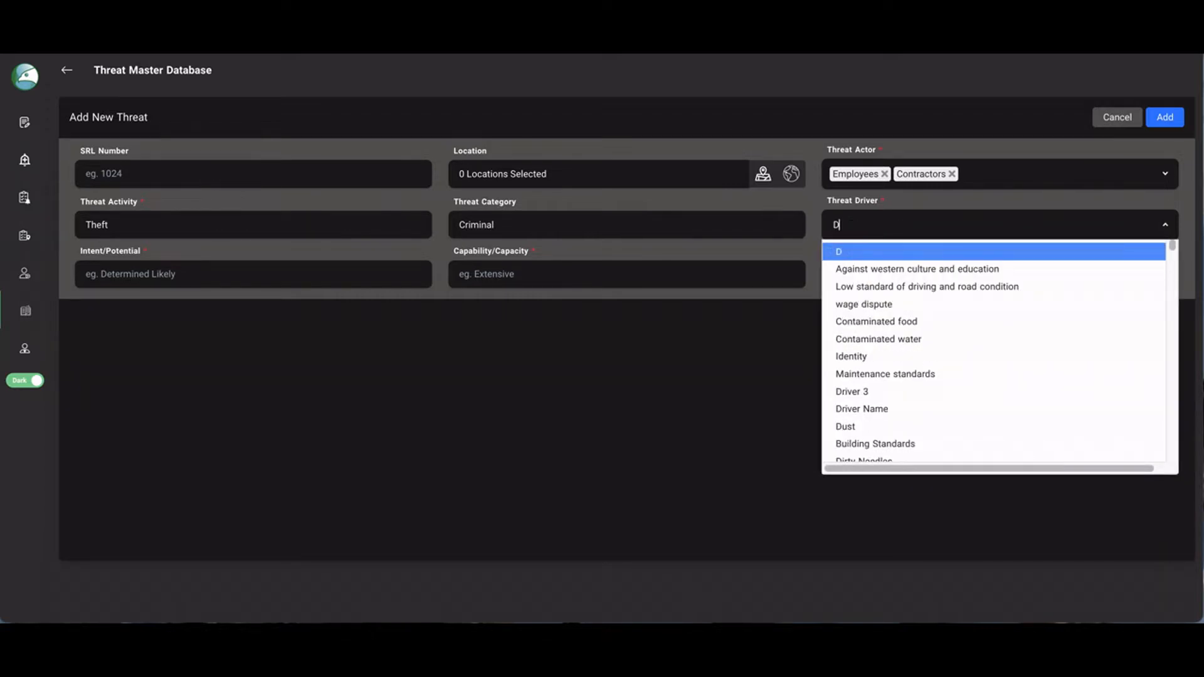
text(isgrunt)
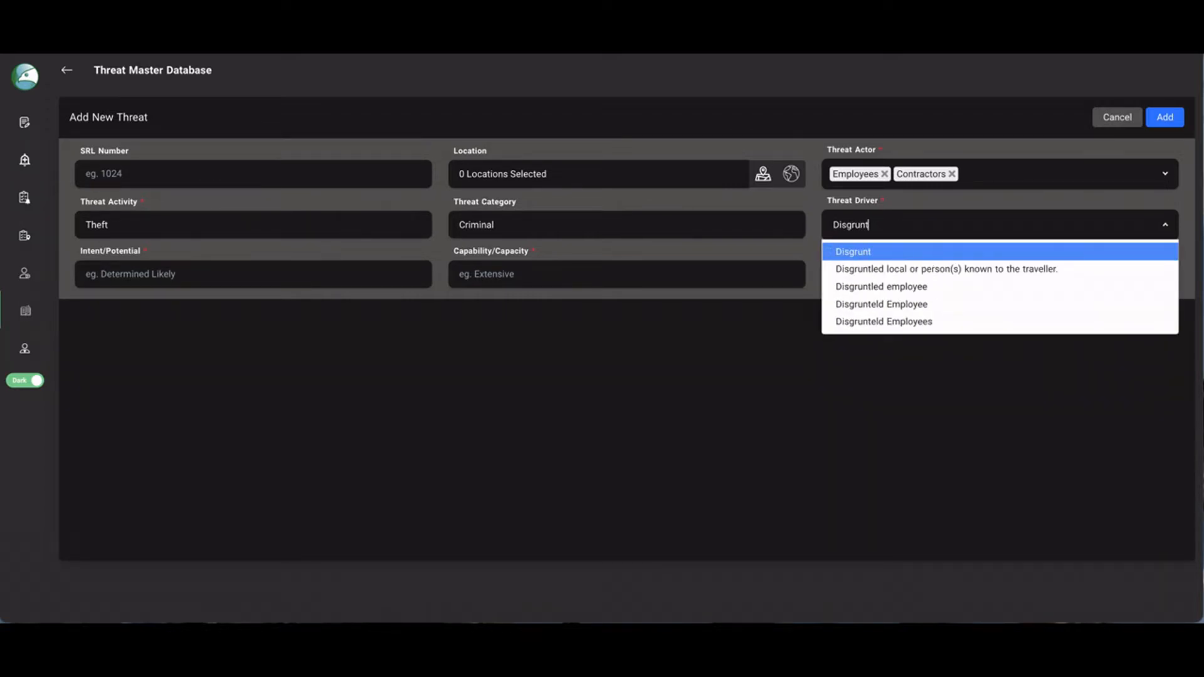
text(eld E)
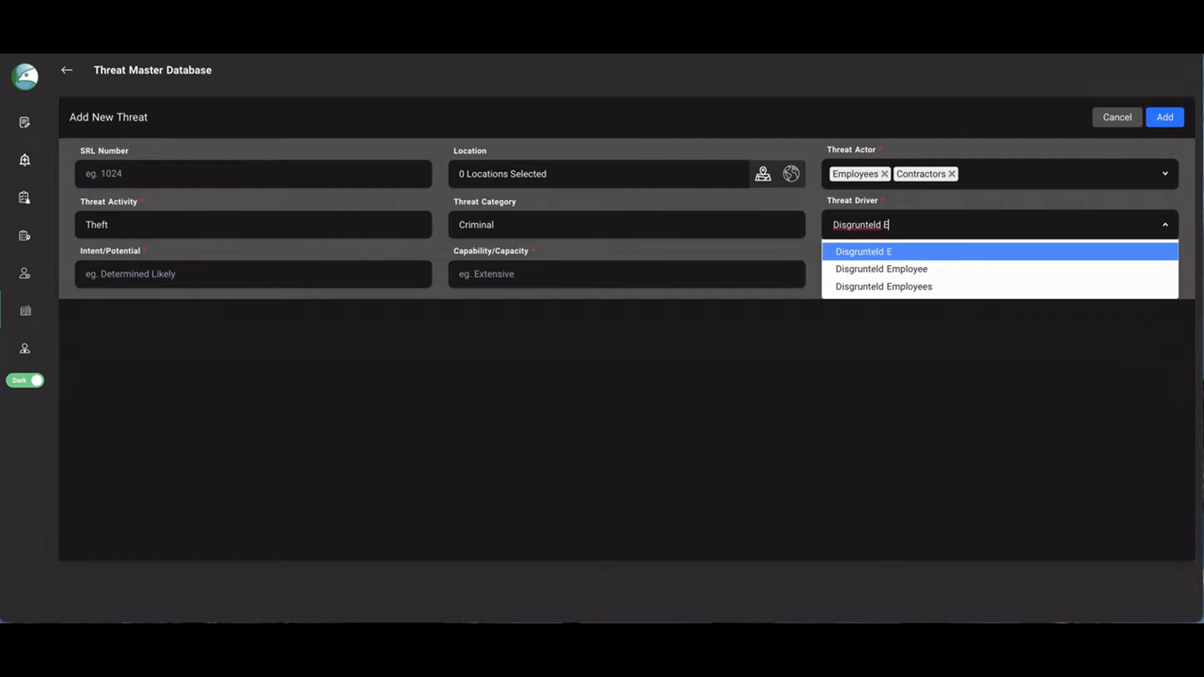
text(mployees)
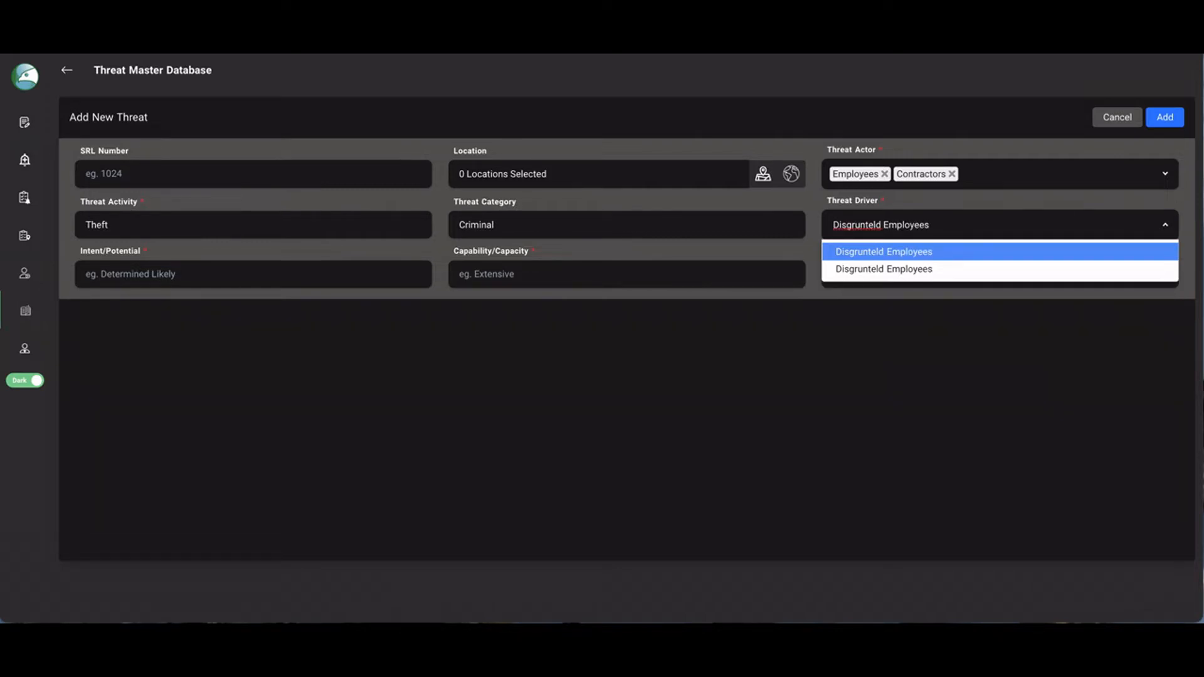
click(874, 269)
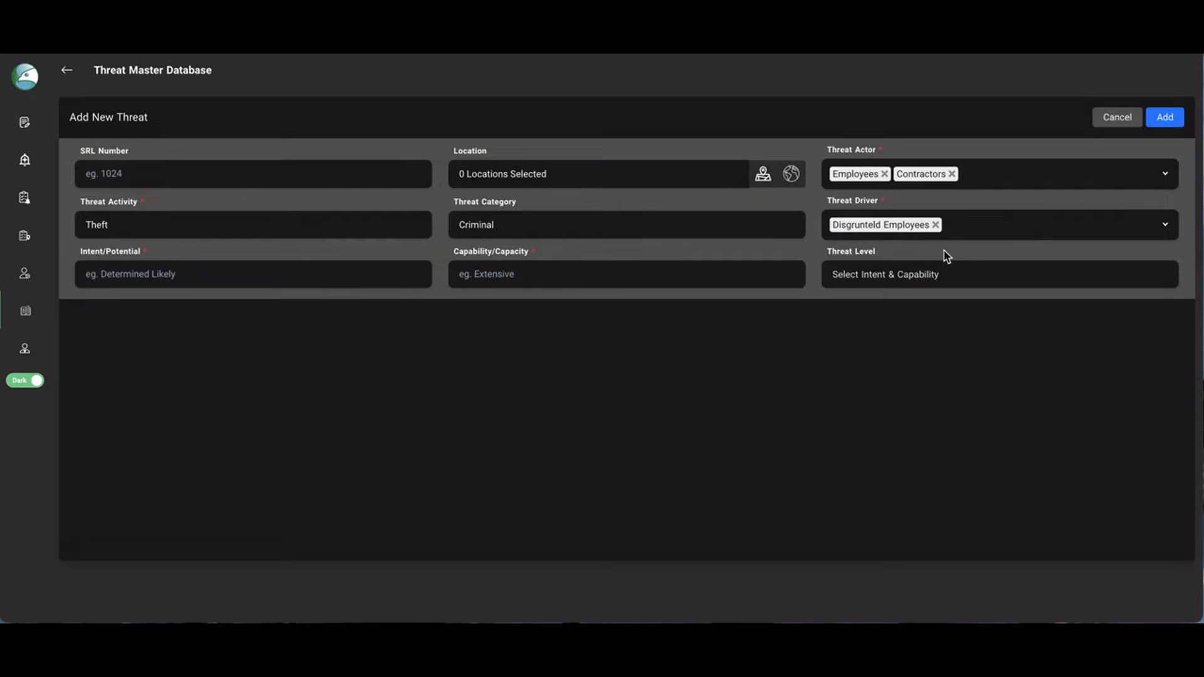
- Rate the Theft threat's intent/potential as Expressed-Possible and its capability/capacity as Moderate
click(351, 280)
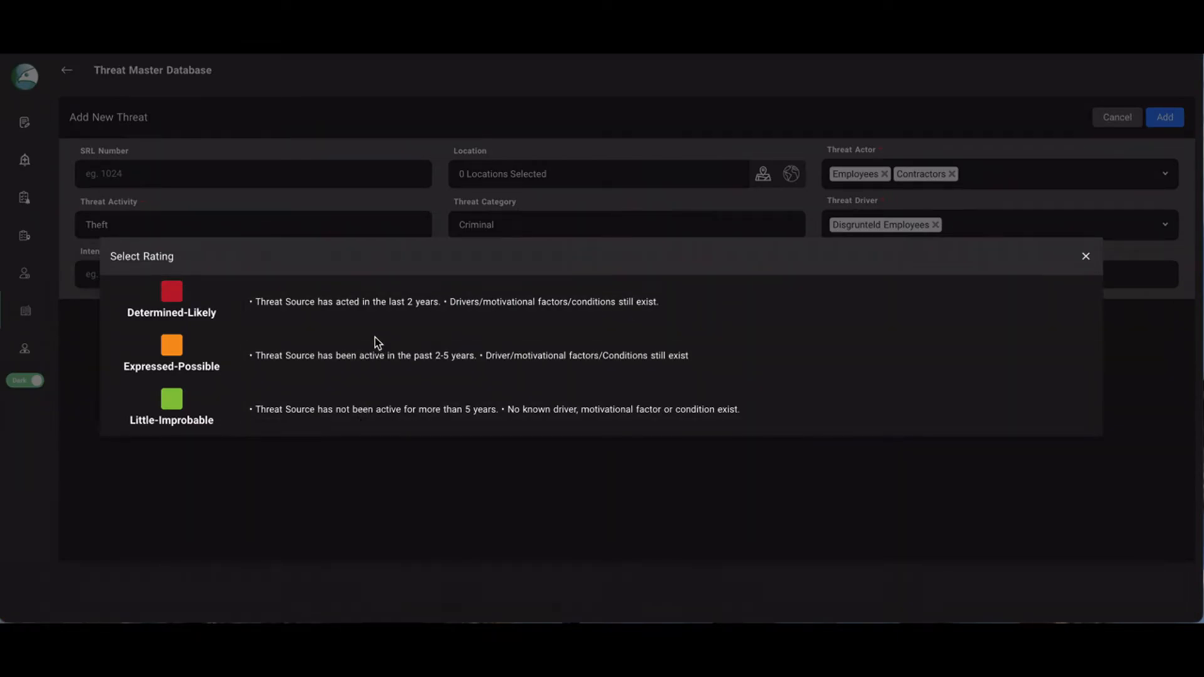
click(381, 357)
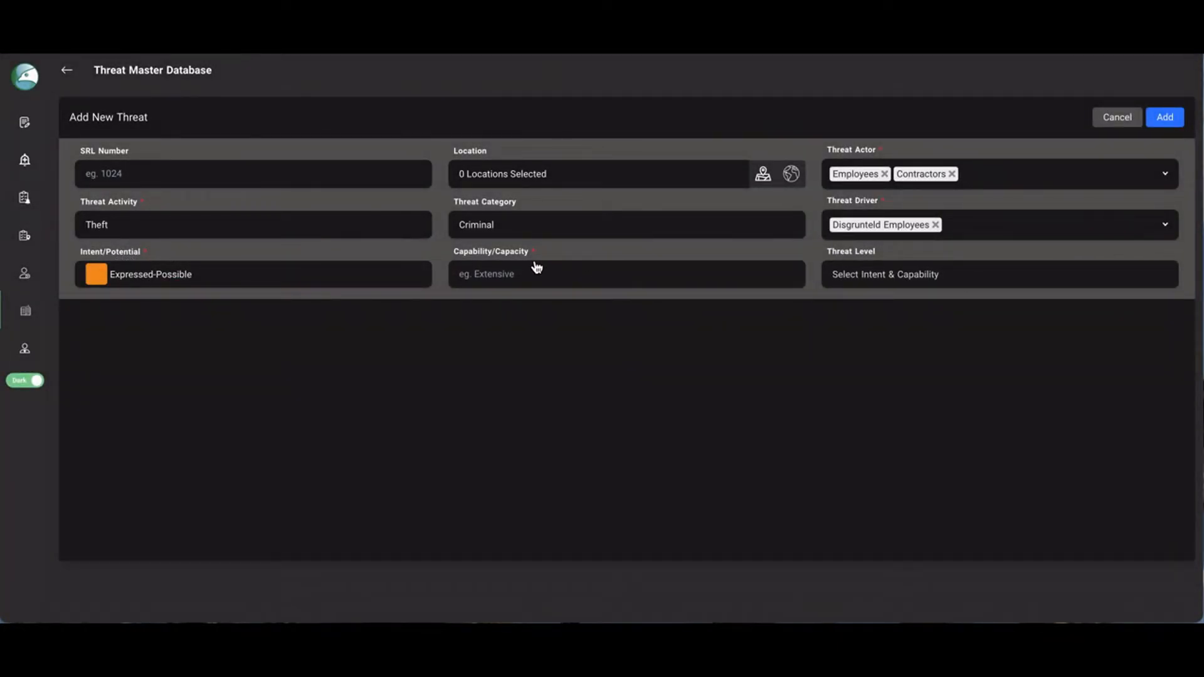
click(594, 278)
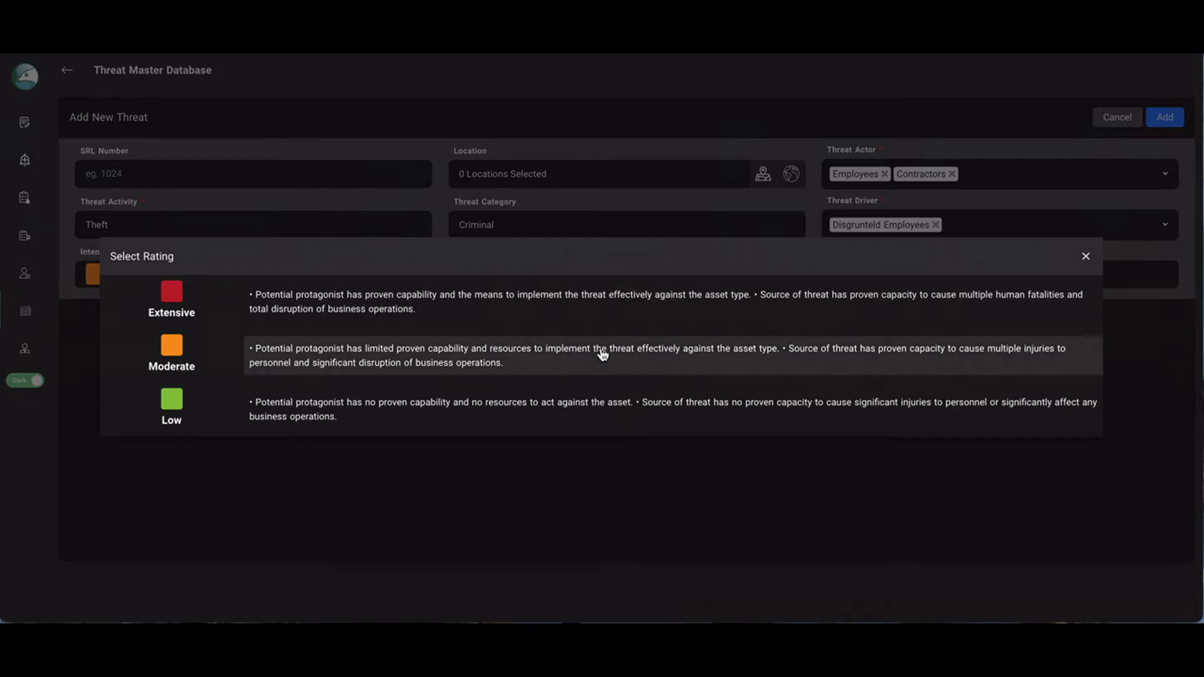
click(602, 354)
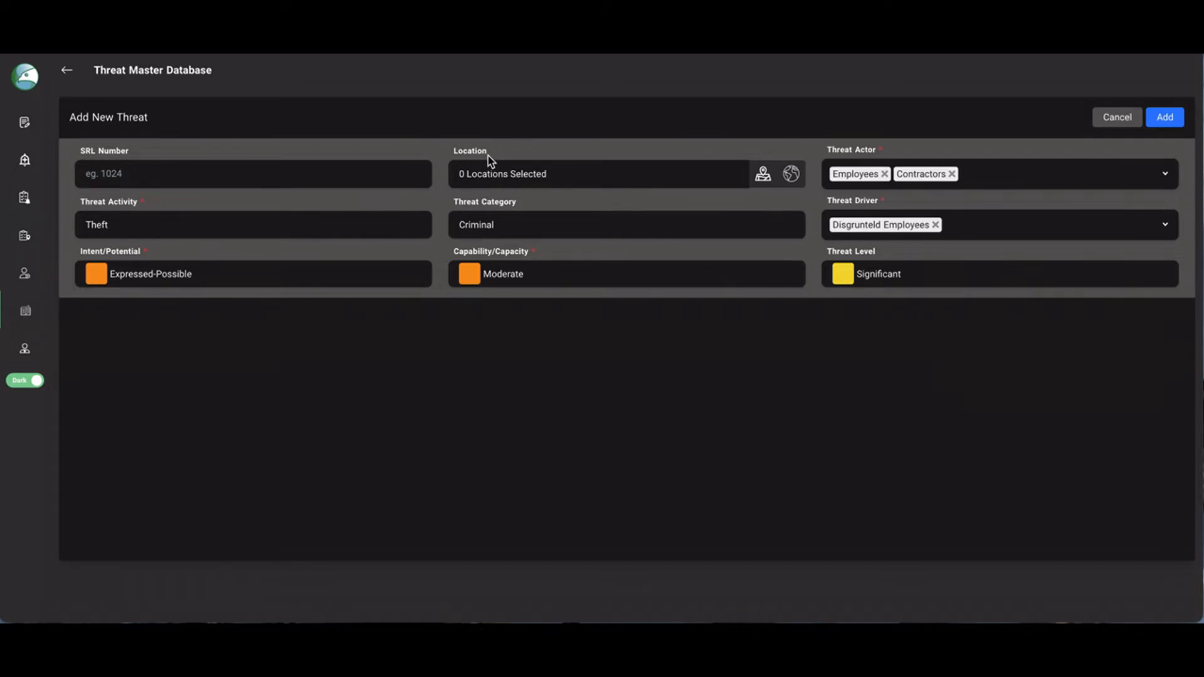
- Find United Kingdom on the location map and save it as the Theft threat's location
click(763, 176)
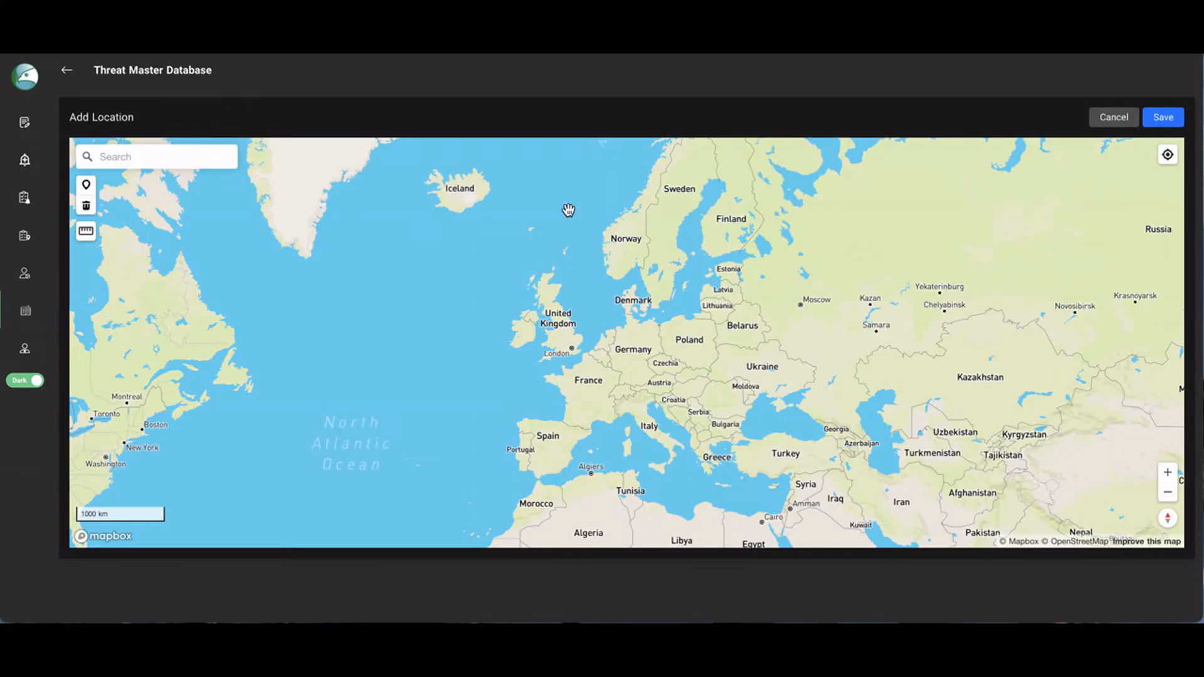
click(218, 161)
text(Unit)
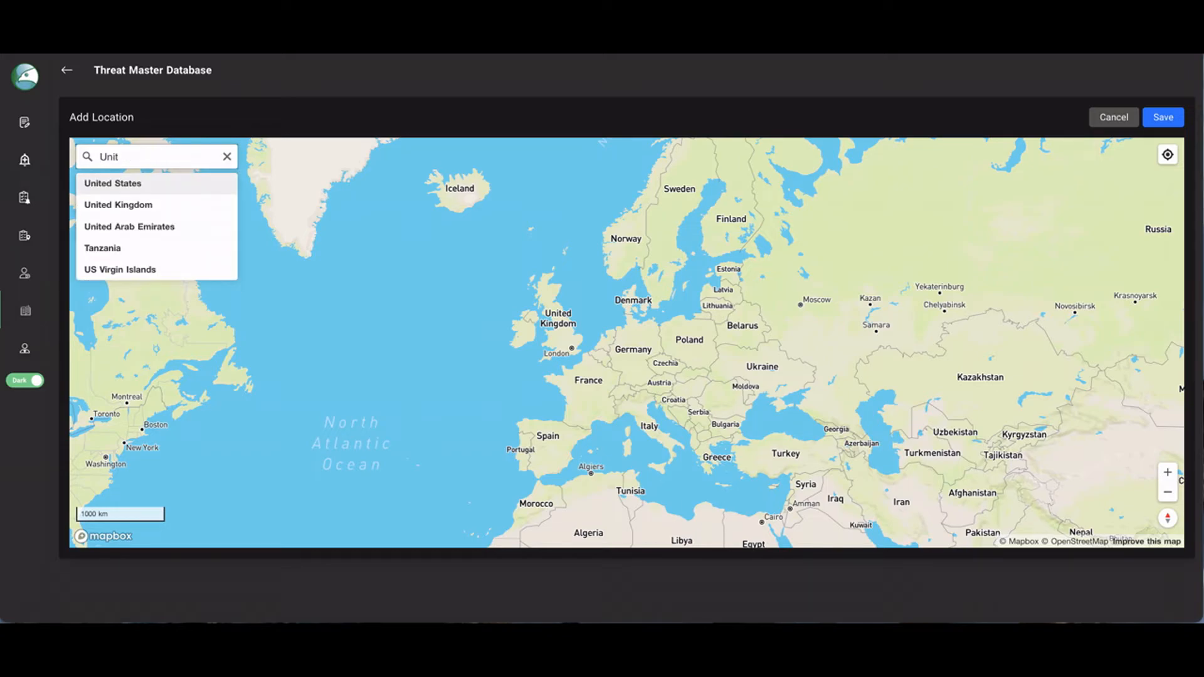
click(191, 204)
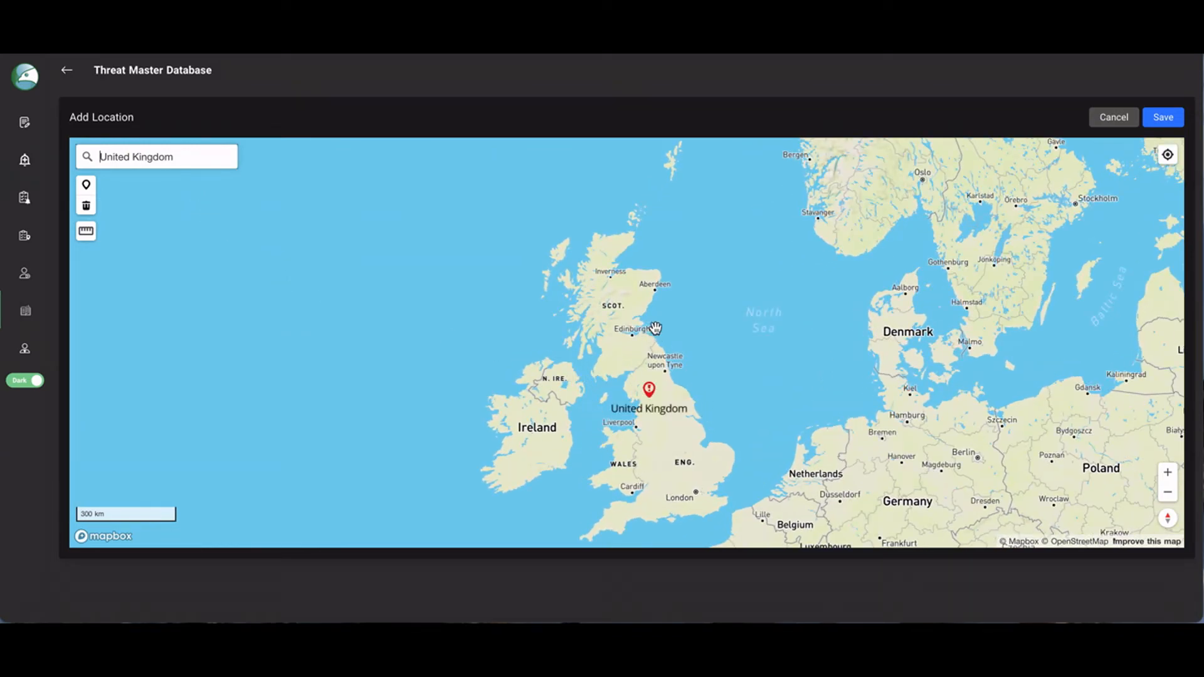
click(1165, 119)
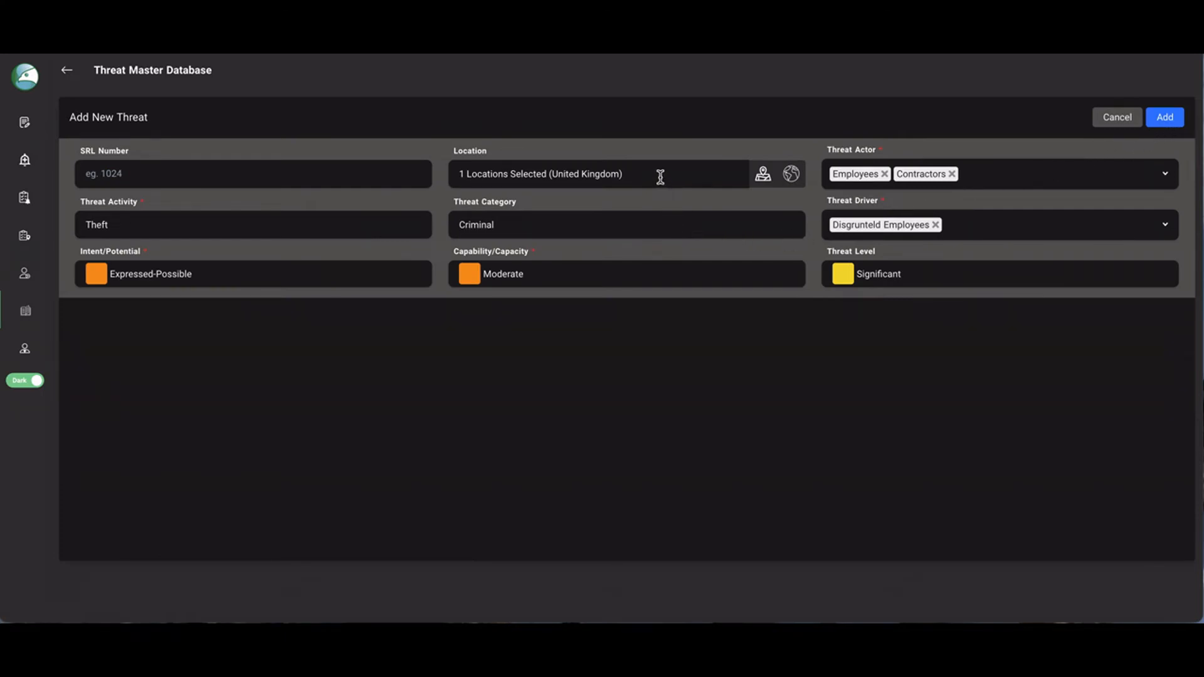
- Find France on the location map and save it as a second location of the Theft threat
click(762, 177)
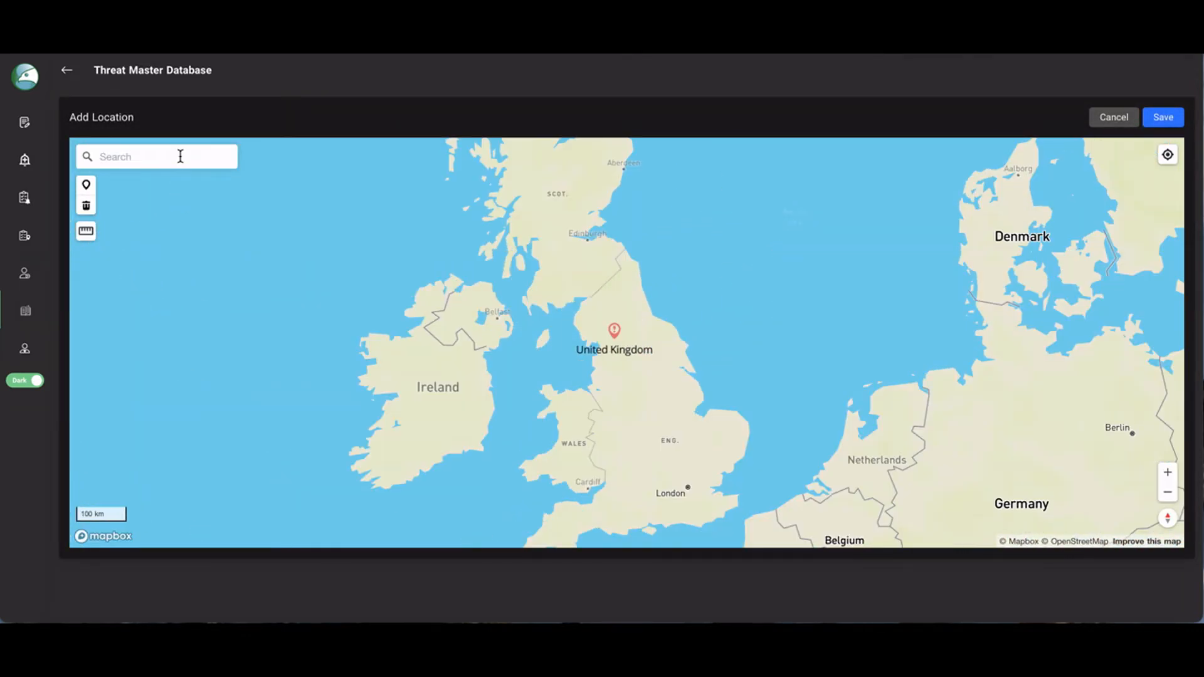
click(181, 156)
text(Fran)
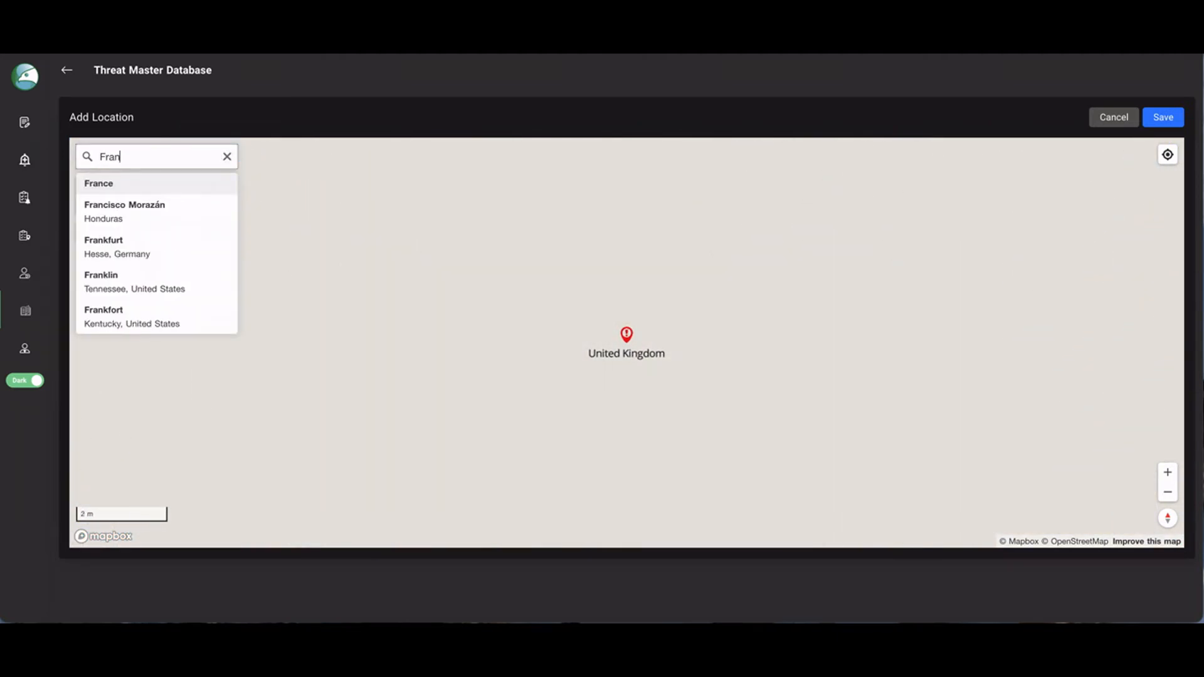
text(ce)
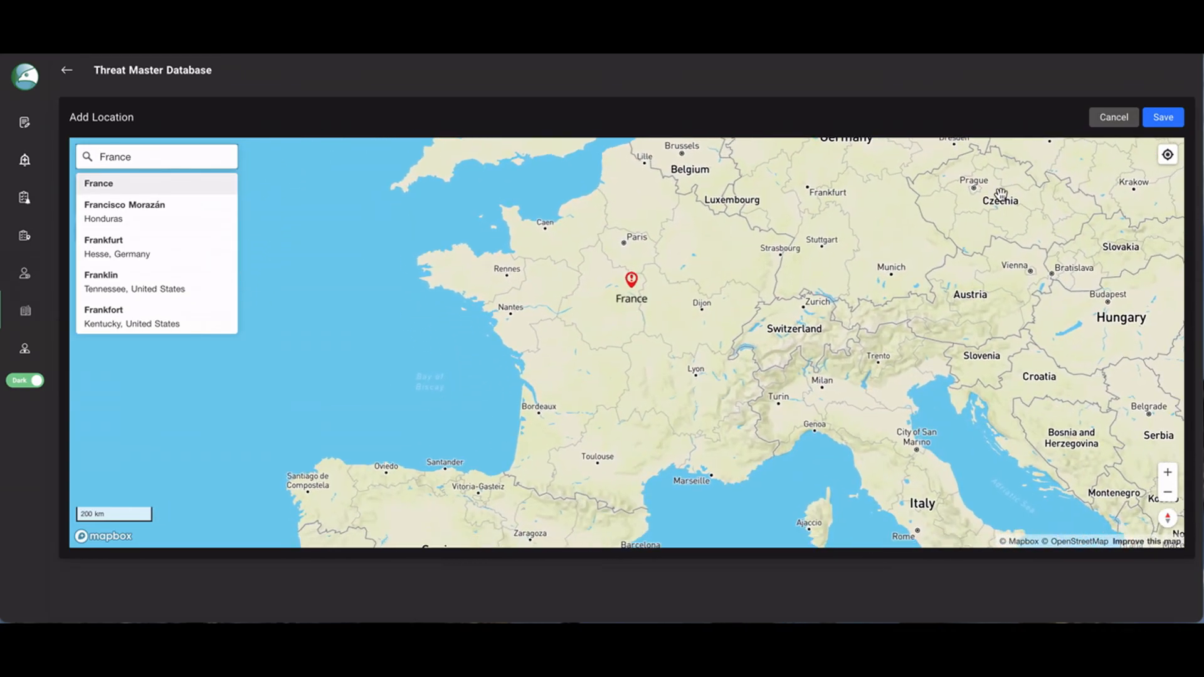
click(1159, 121)
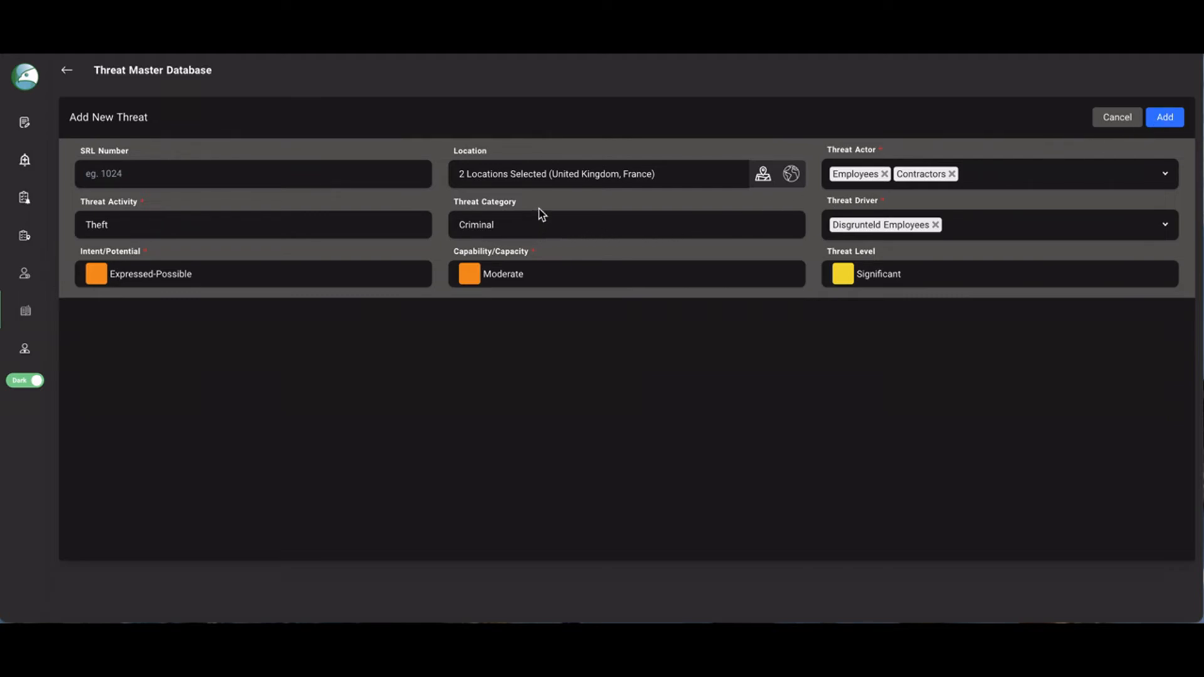
- Add the completed Theft threat to the database, and reopen it for editing and save it
click(1166, 124)
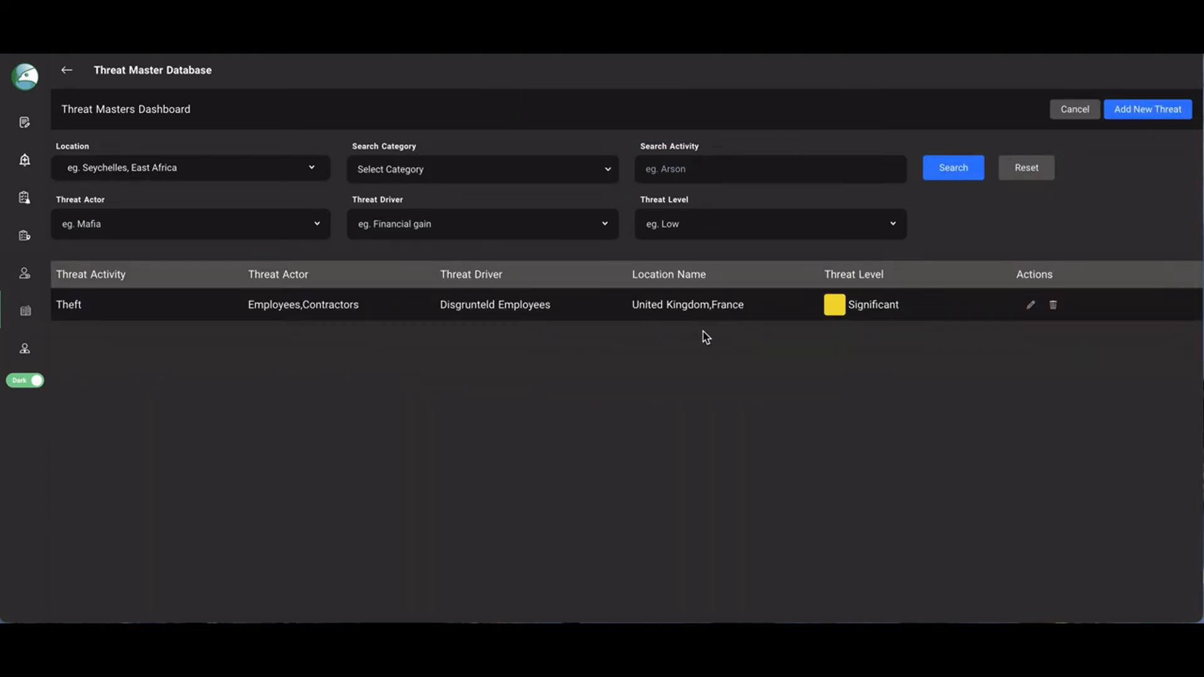
click(1030, 306)
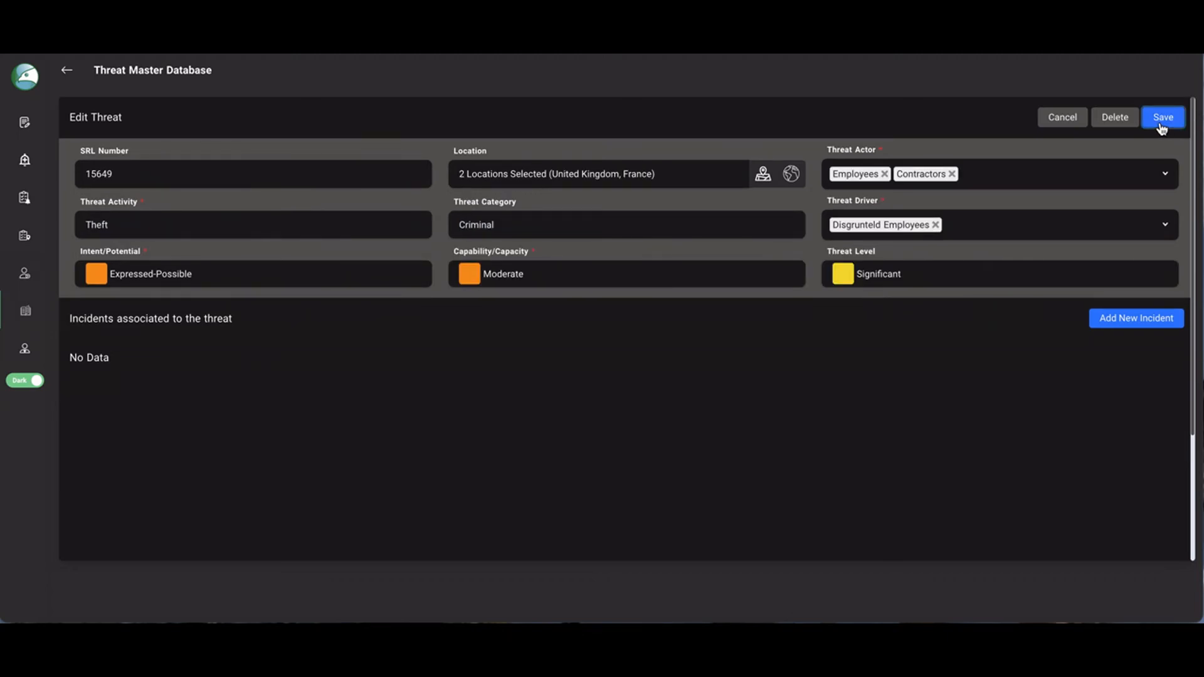
click(1161, 122)
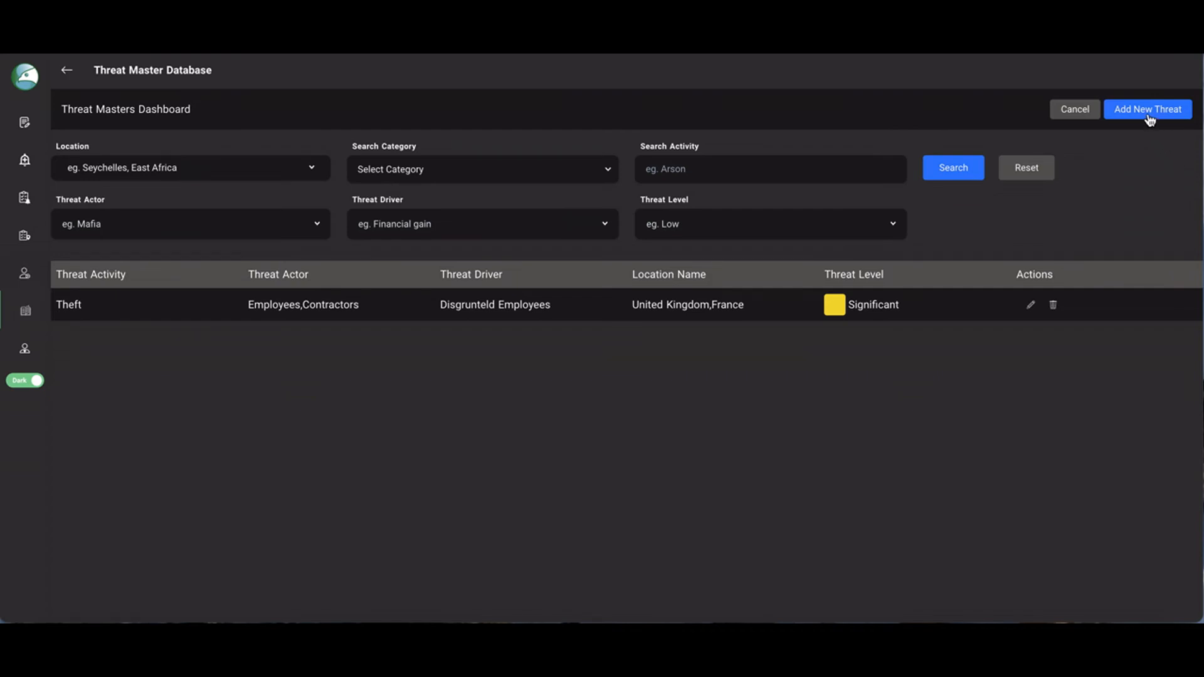
- Open a blank new threat form and leave it for the main map
click(1148, 111)
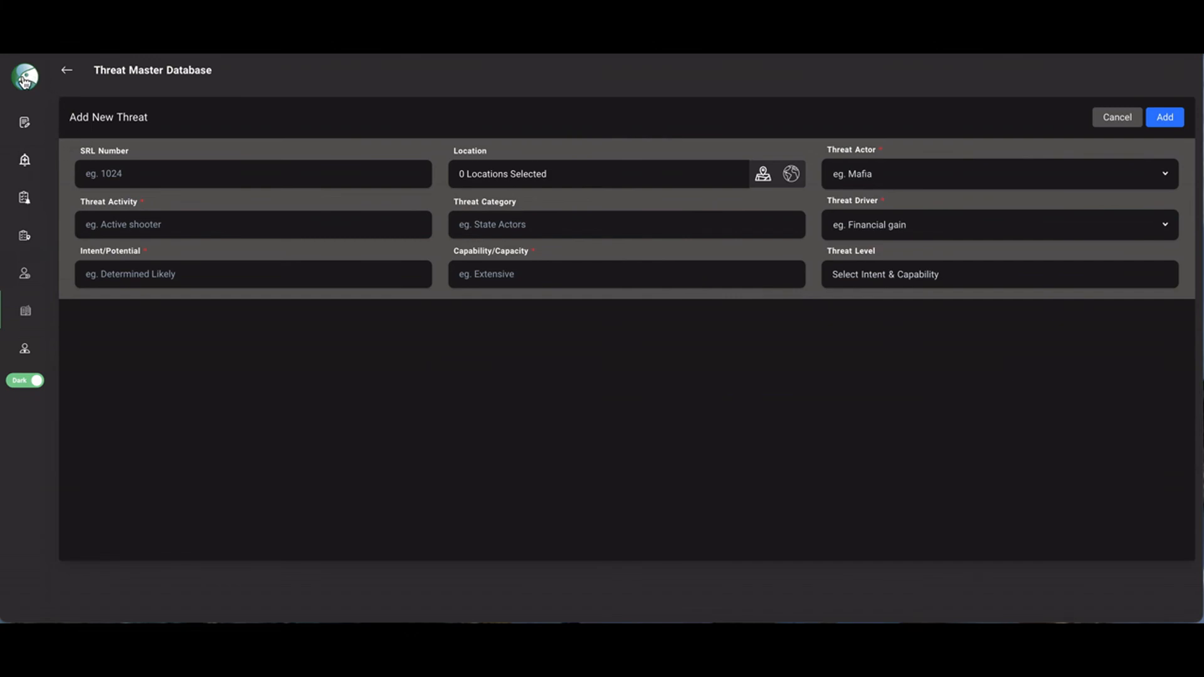
click(24, 80)
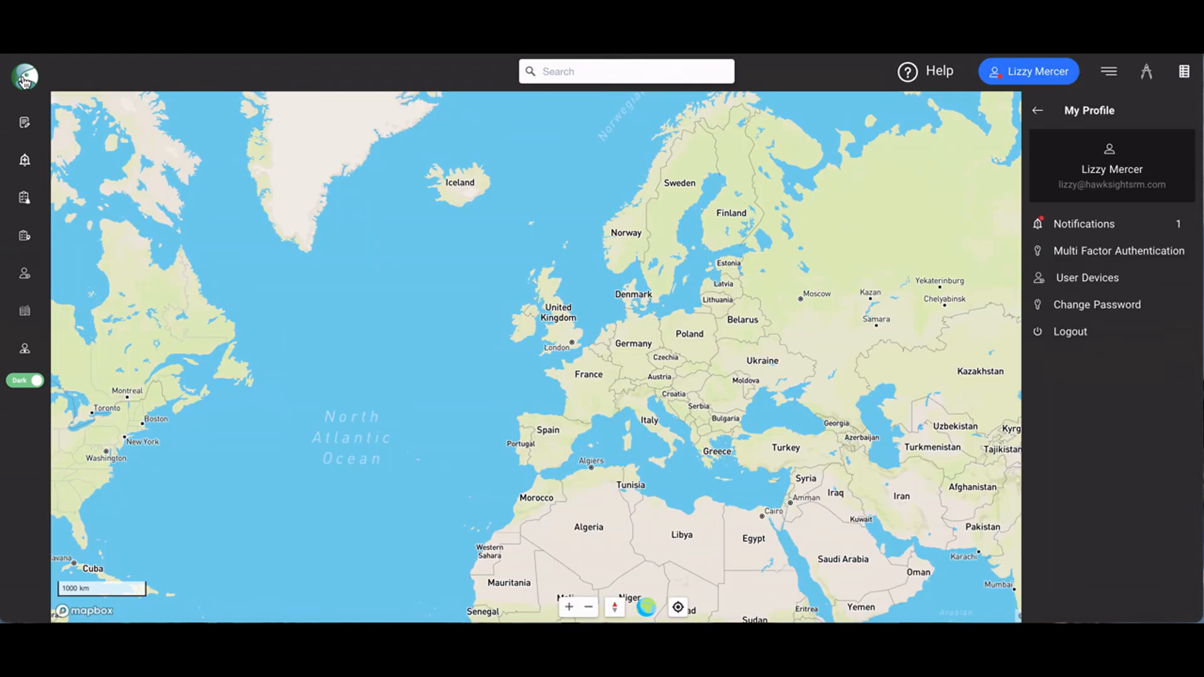